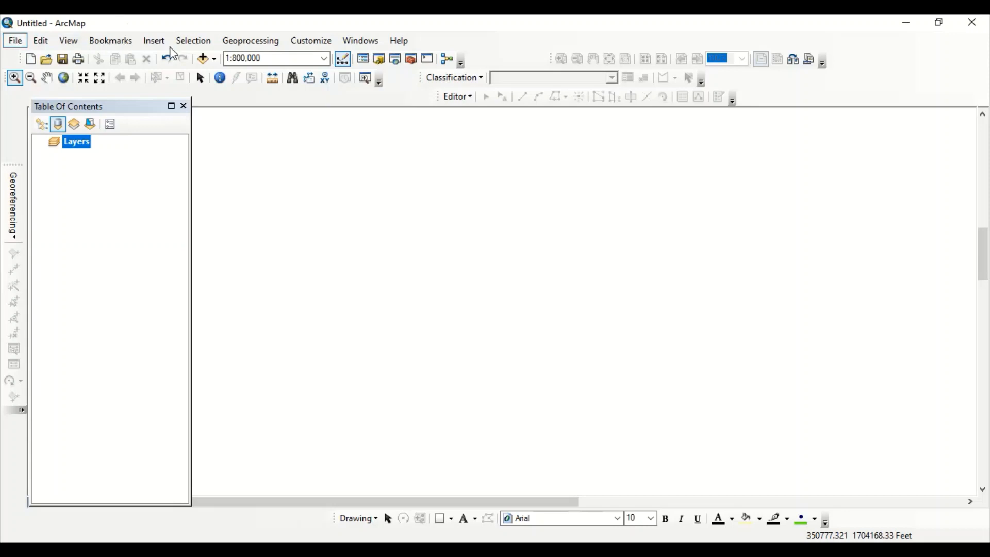
pyautogui.hotkey('alt', 'i')
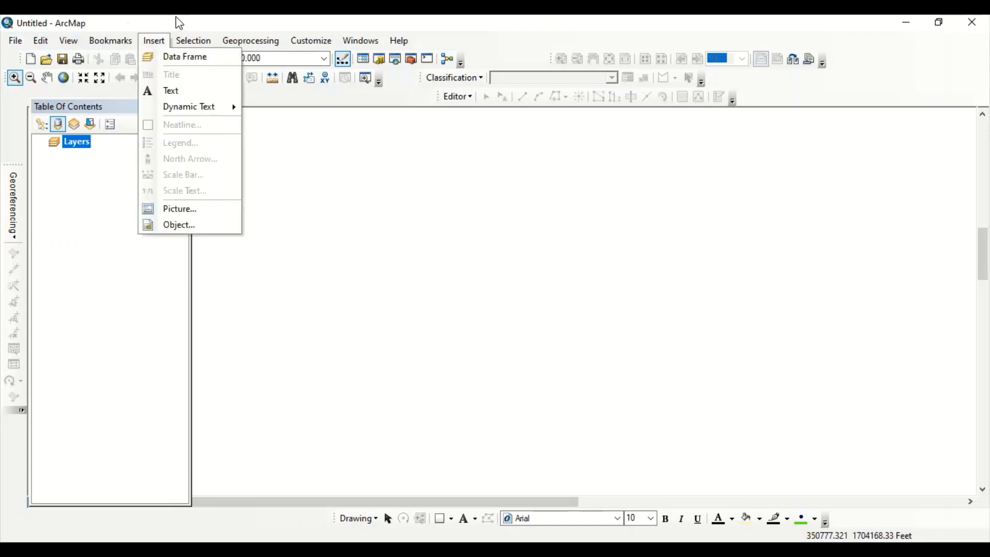
pyautogui.click(159, 22)
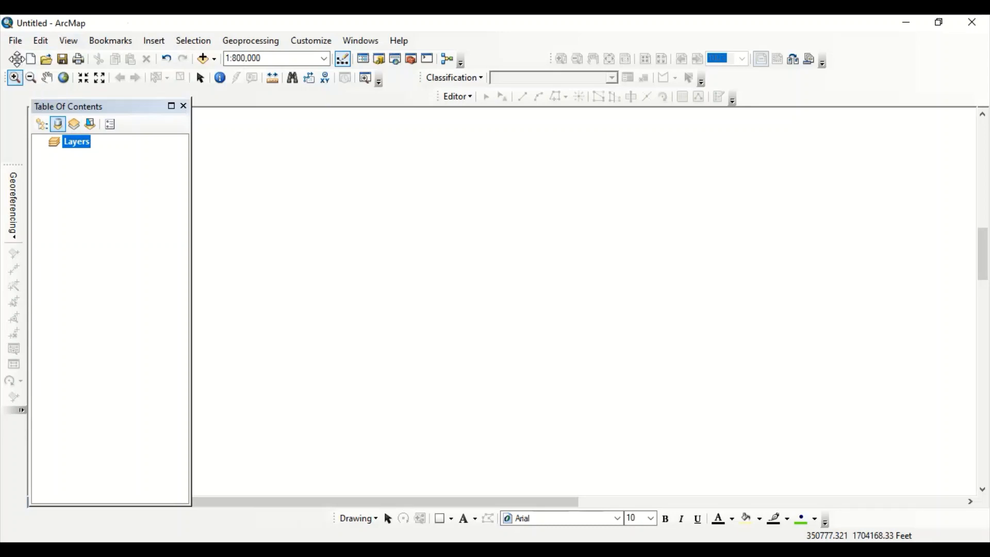
# Shift the Standard toolbar to the start of its toolbar row and keep the Zoom In tool active
pyautogui.moveTo(16, 58); pyautogui.dragTo(9, 59)
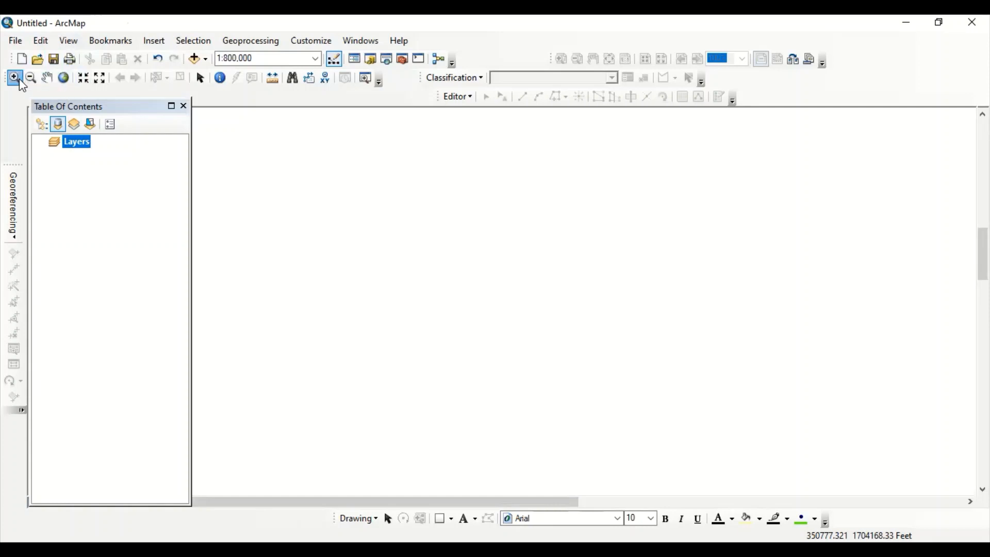
pyautogui.click(20, 81)
pyautogui.rightClick(870, 62)
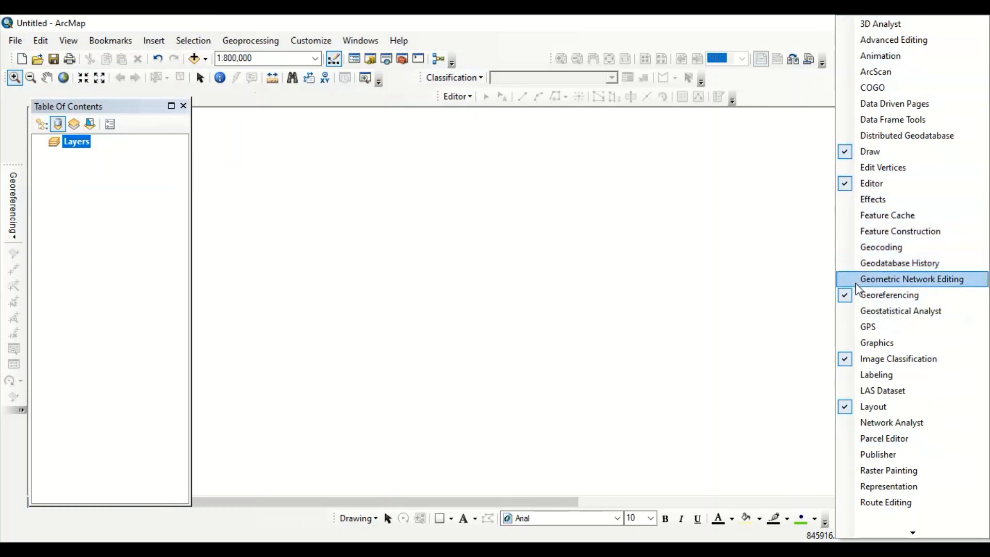
pyautogui.click(747, 44)
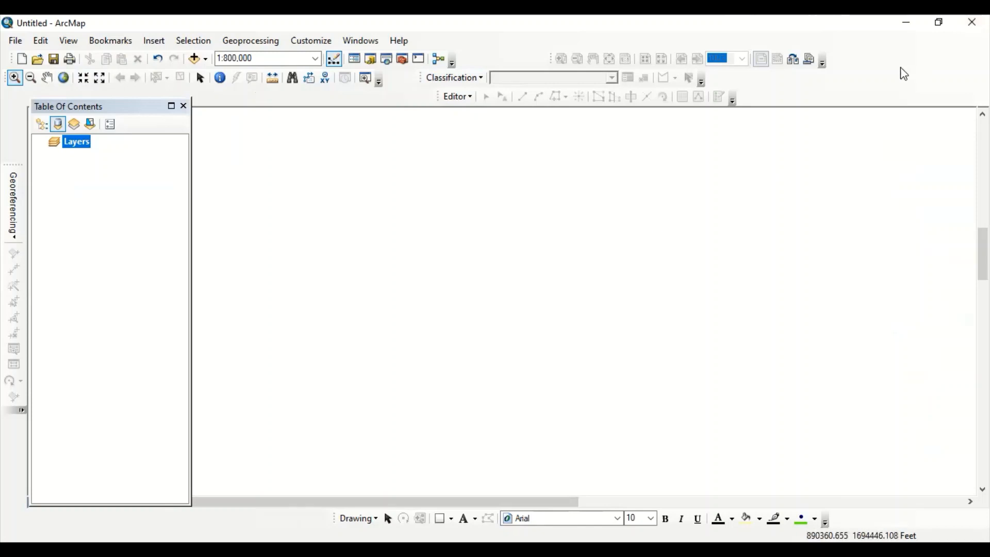
# Open the Catalog and expand System Toolboxes and Data Management Tools to examine the available toolsets
pyautogui.click(374, 66)
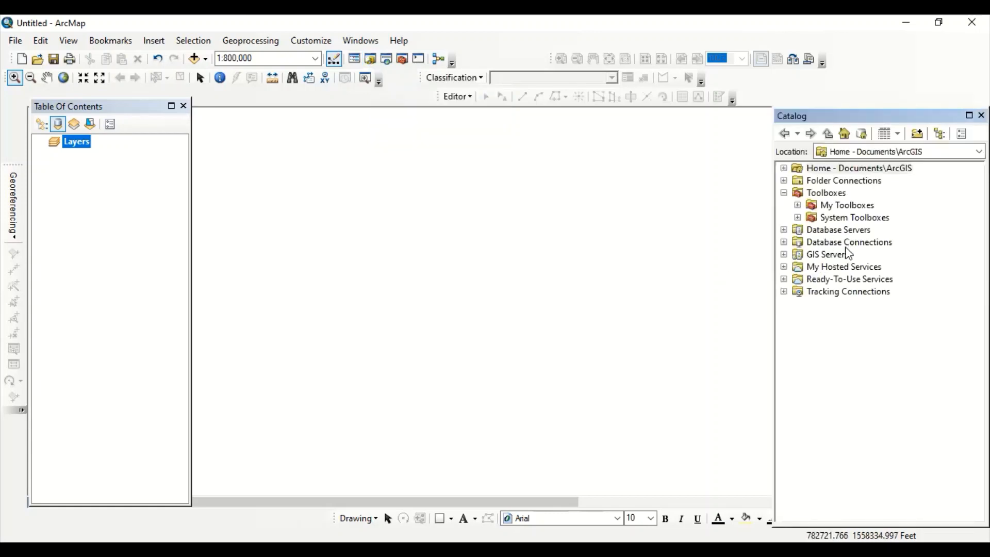
pyautogui.click(798, 204)
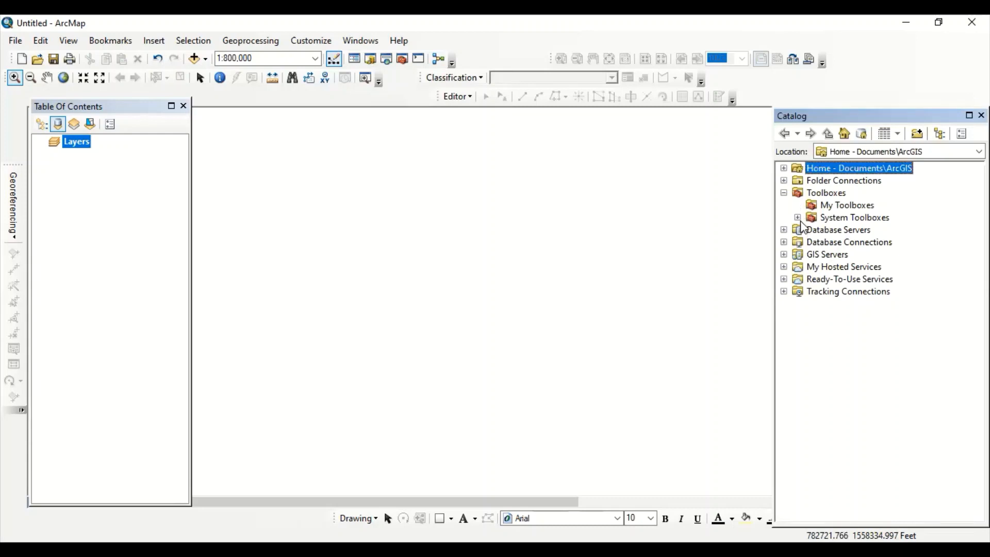
pyautogui.click(798, 218)
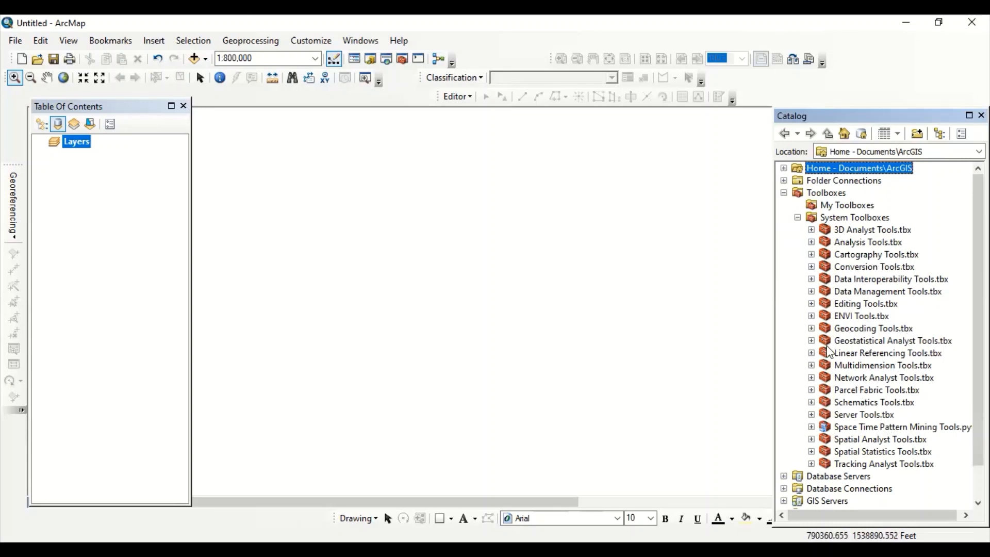
pyautogui.click(809, 294)
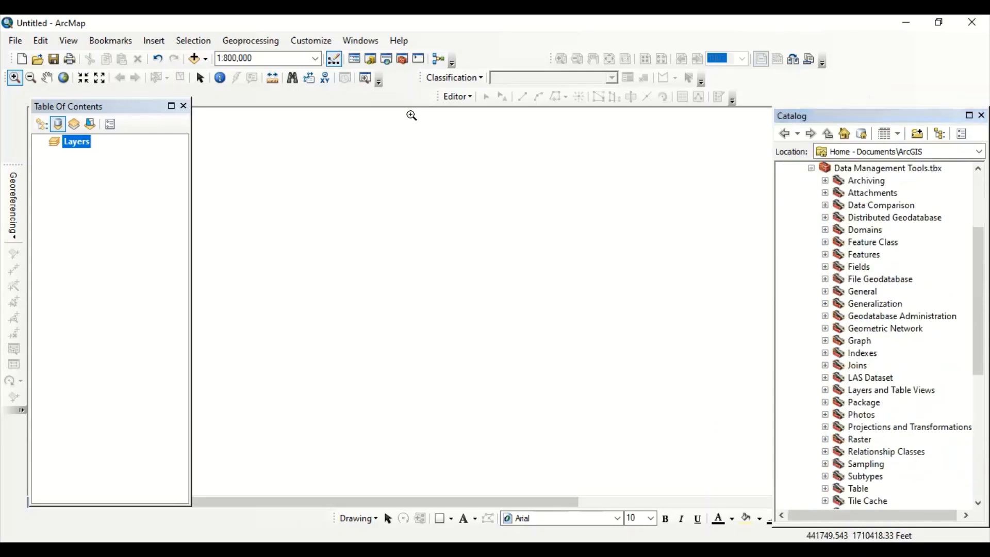
# Open the Search window for a look, and close both the Catalog and Search windows
pyautogui.click(385, 63)
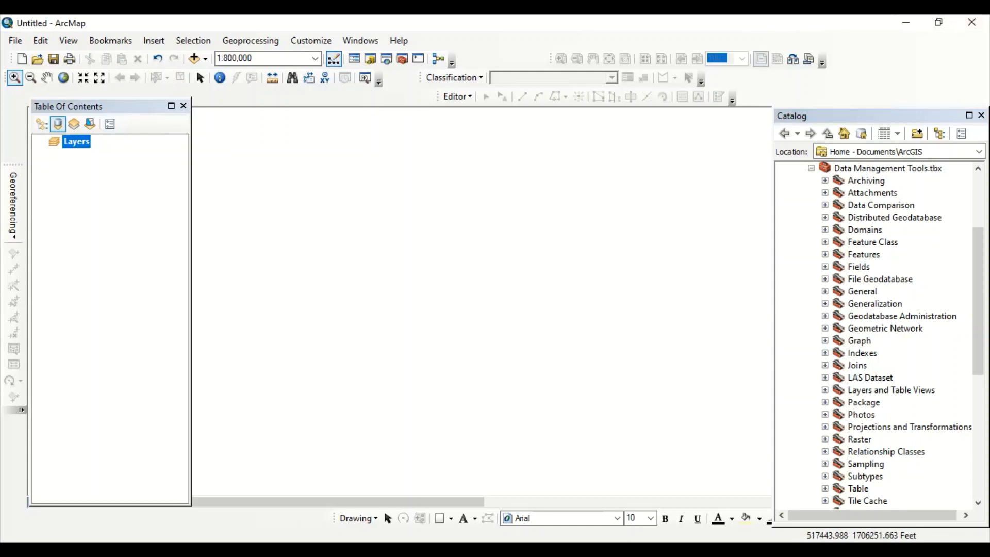
pyautogui.click(981, 115)
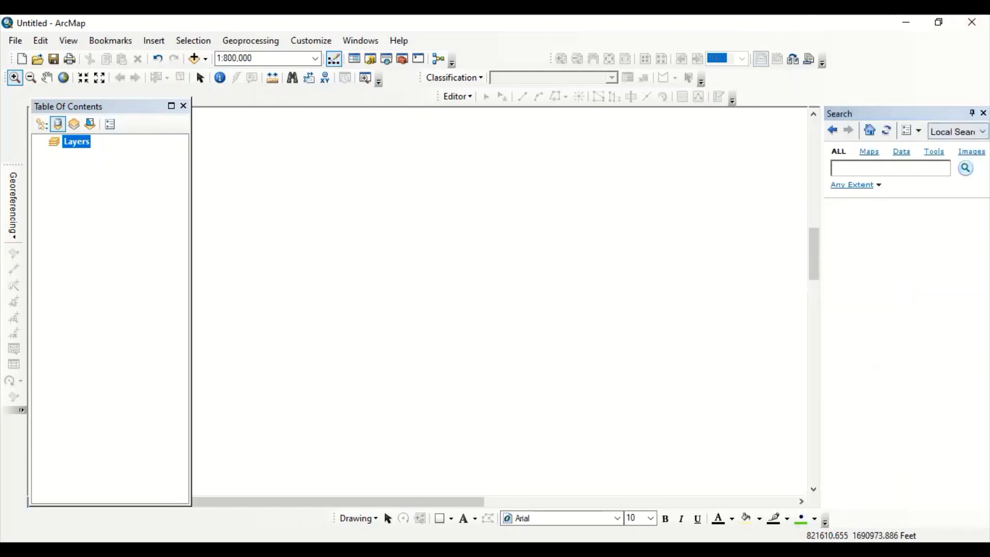
pyautogui.click(983, 113)
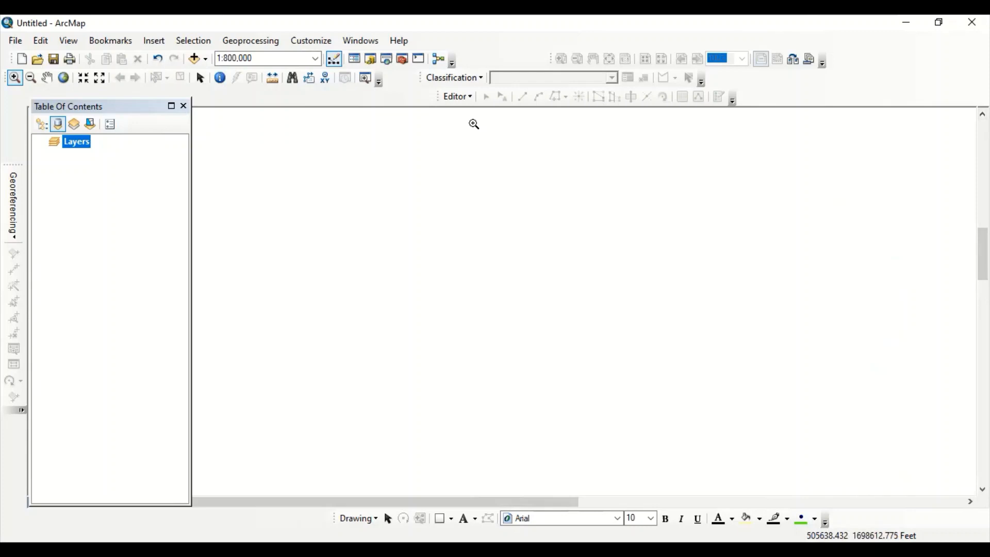
# Start adding data and browse through the folder connections to the Home - Documents\ArcGIS folder
pyautogui.click(206, 59)
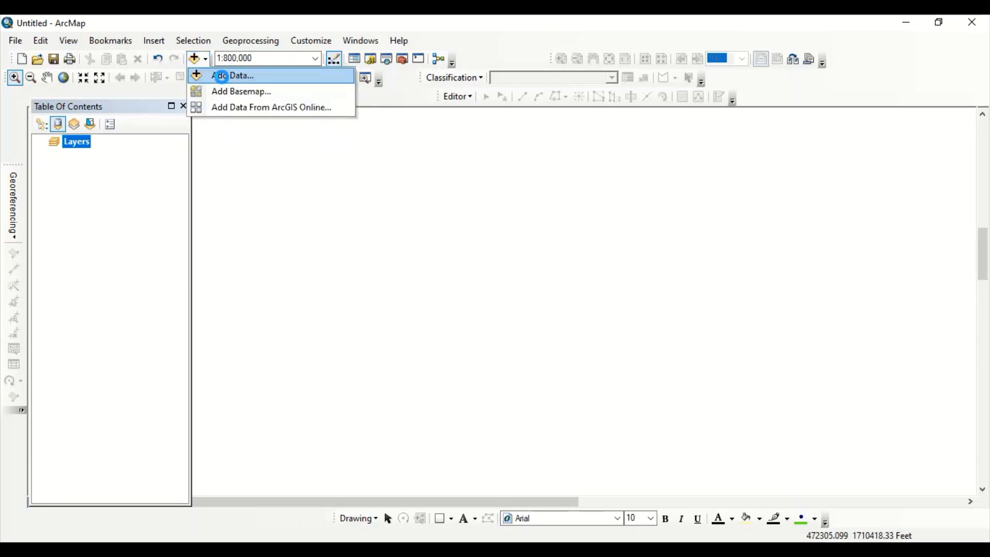
pyautogui.click(221, 77)
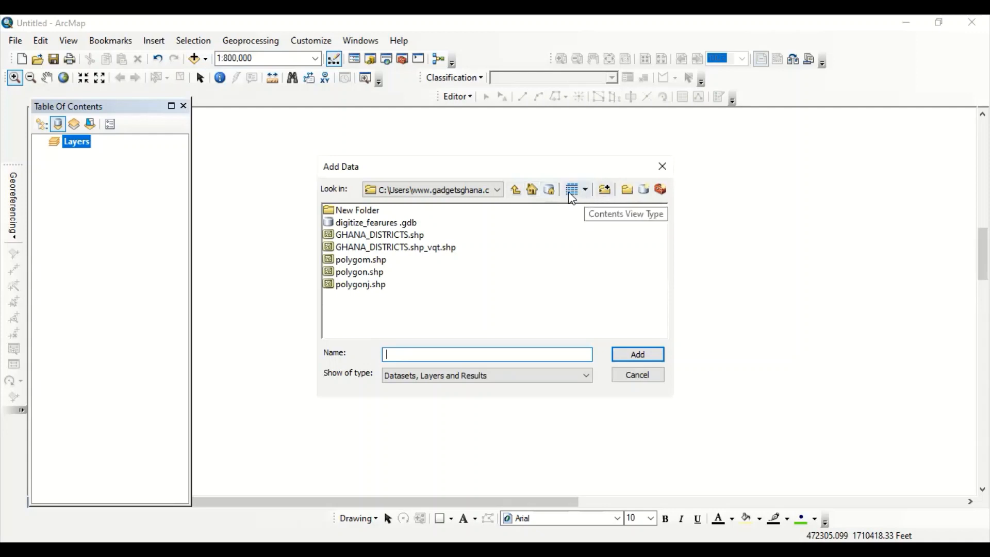
pyautogui.click(517, 192)
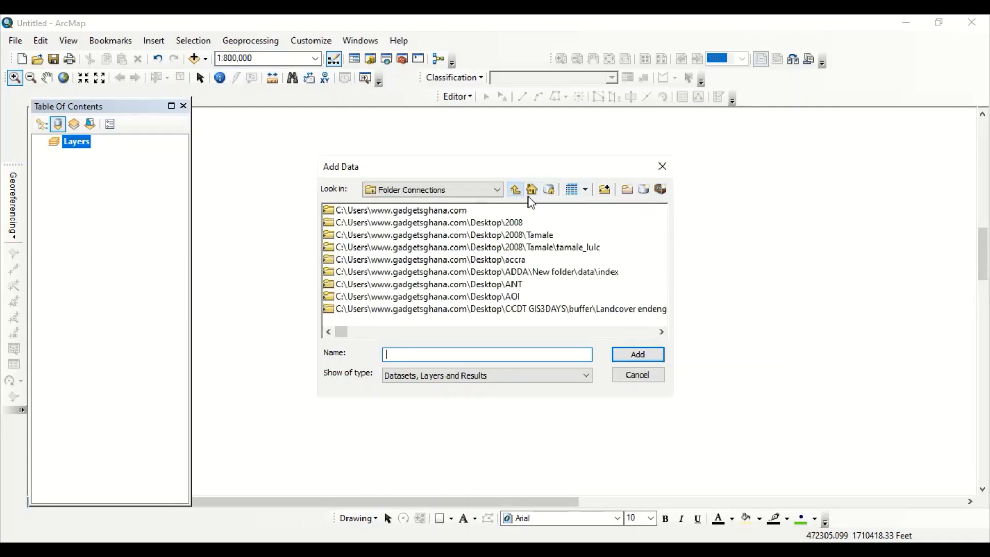
pyautogui.click(532, 195)
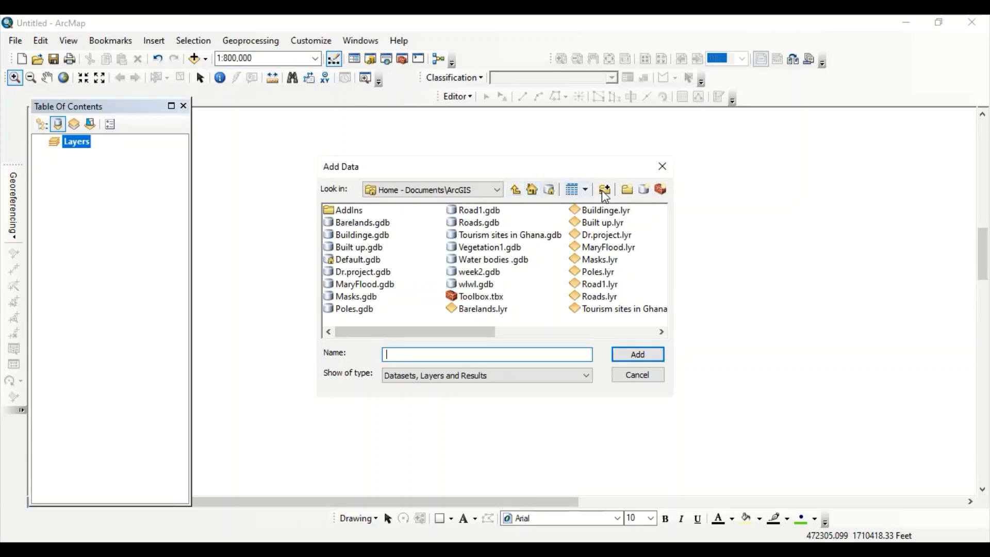
pyautogui.click(515, 189)
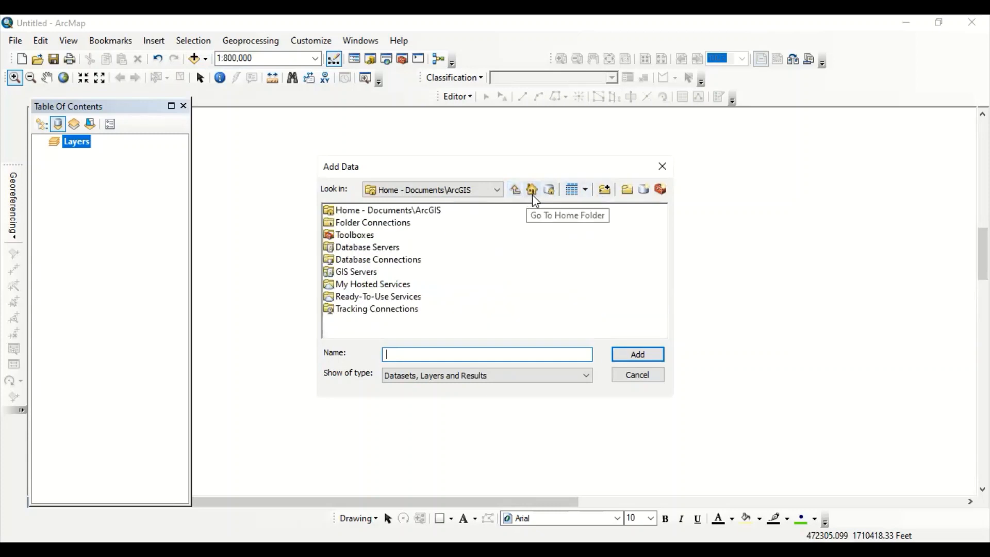
pyautogui.click(532, 194)
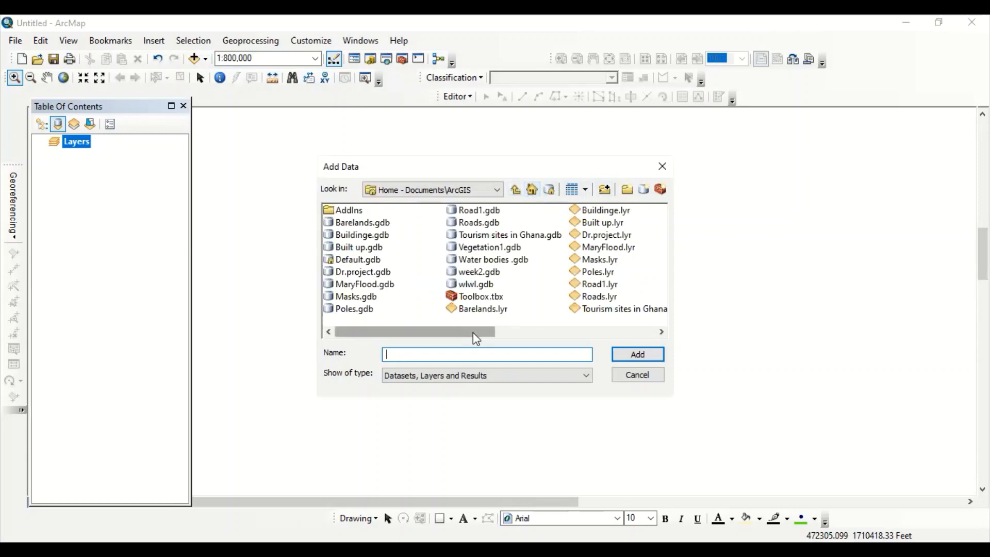
pyautogui.moveTo(472, 332); pyautogui.dragTo(449, 333)
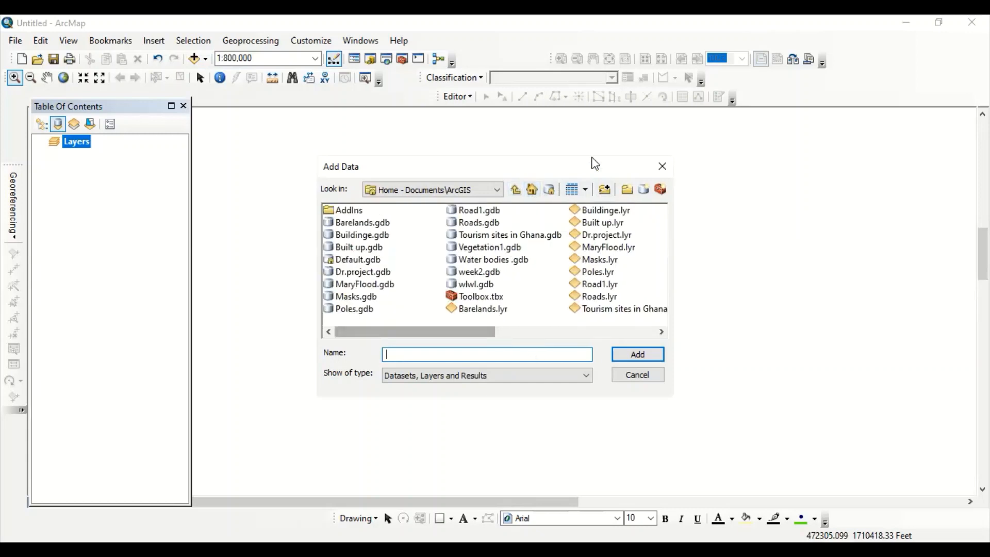
# Connect to the mosaicking folder on the Desktop as a new folder connection for adding data
pyautogui.click(605, 191)
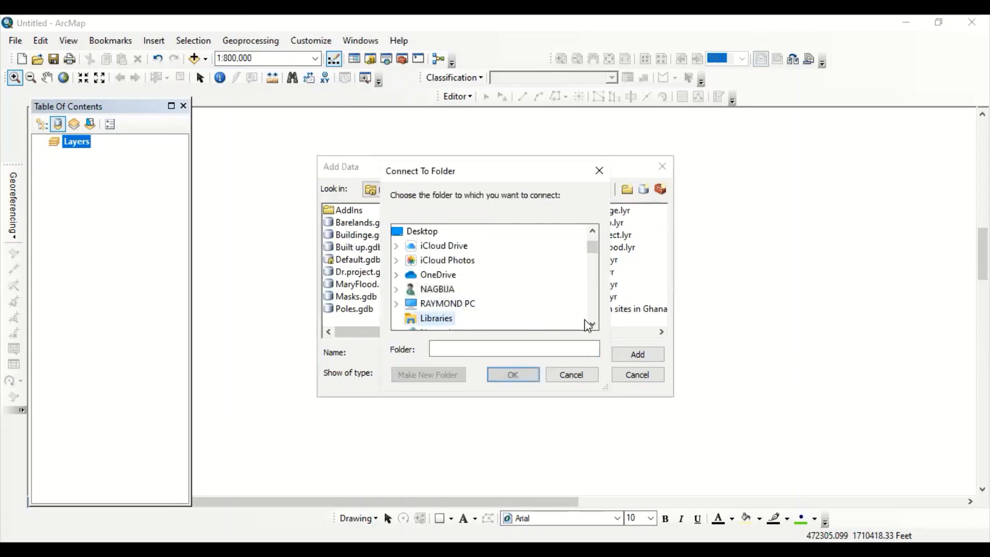
pyautogui.click(591, 323)
pyautogui.click(592, 324)
pyautogui.click(593, 324)
pyautogui.click(593, 324)
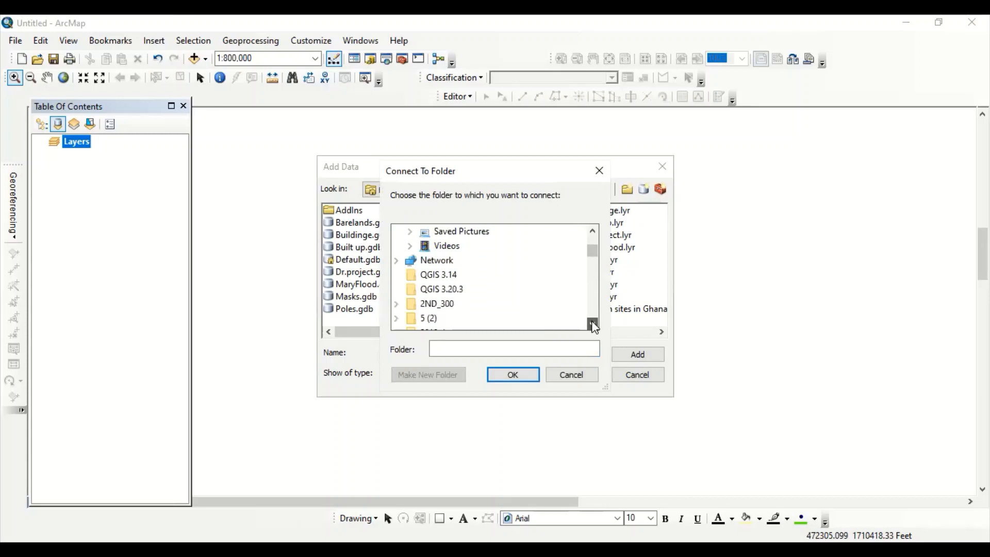
pyautogui.click(592, 323)
pyautogui.click(592, 324)
pyautogui.click(592, 324)
pyautogui.click(592, 324)
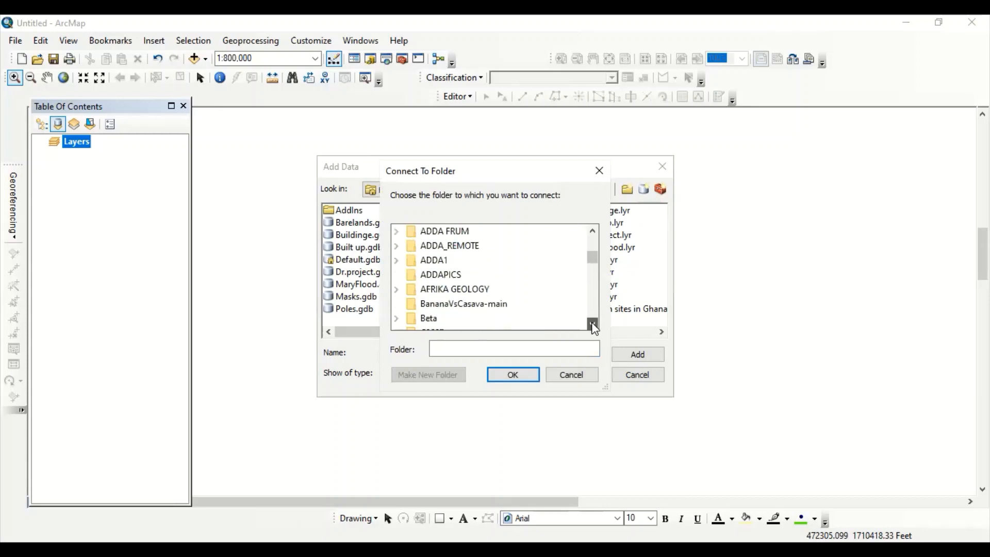
pyautogui.click(592, 324)
pyautogui.click(593, 323)
pyautogui.click(592, 324)
pyautogui.click(592, 324)
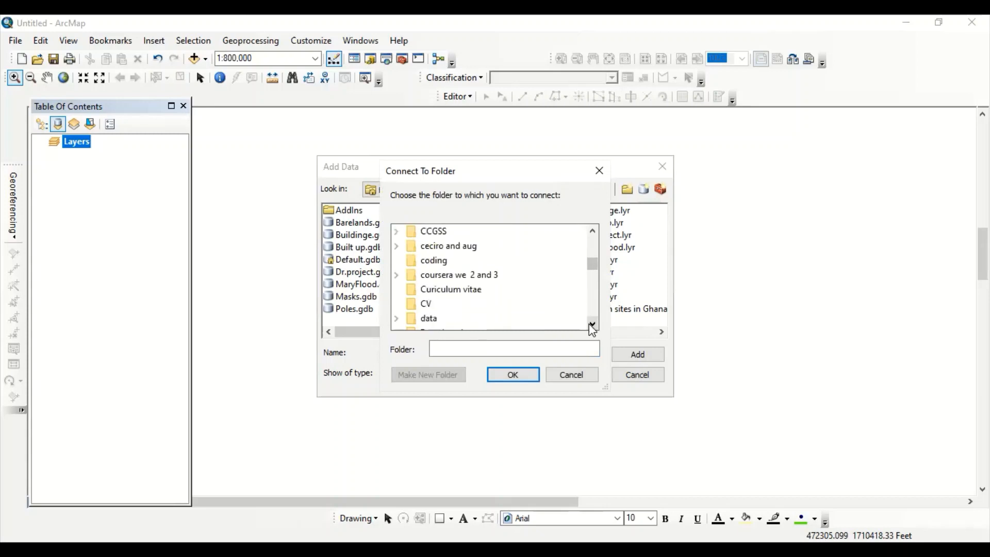
pyautogui.click(591, 324)
pyautogui.click(592, 324)
pyautogui.click(592, 324)
pyautogui.click(591, 324)
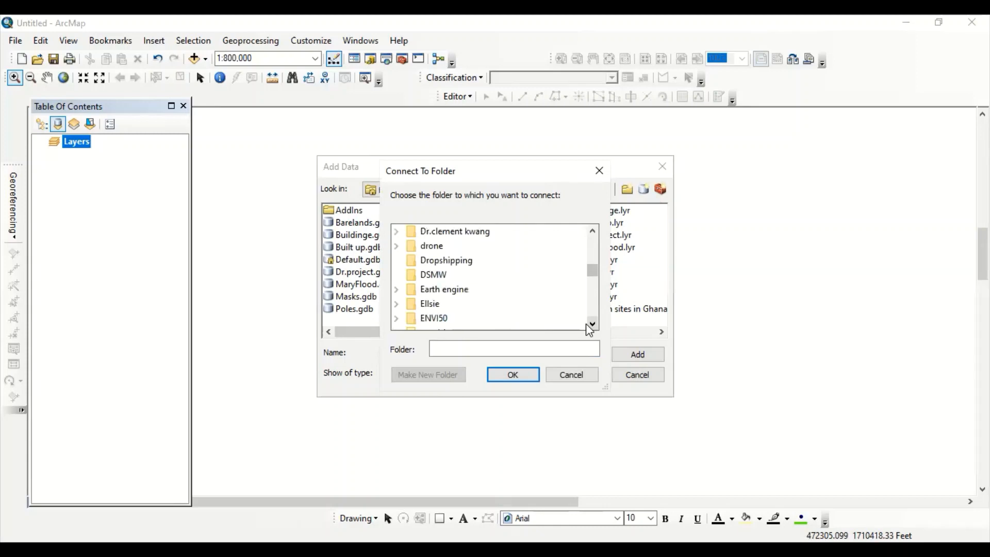
pyautogui.click(592, 324)
pyautogui.click(591, 323)
pyautogui.click(591, 323)
pyautogui.write('20')
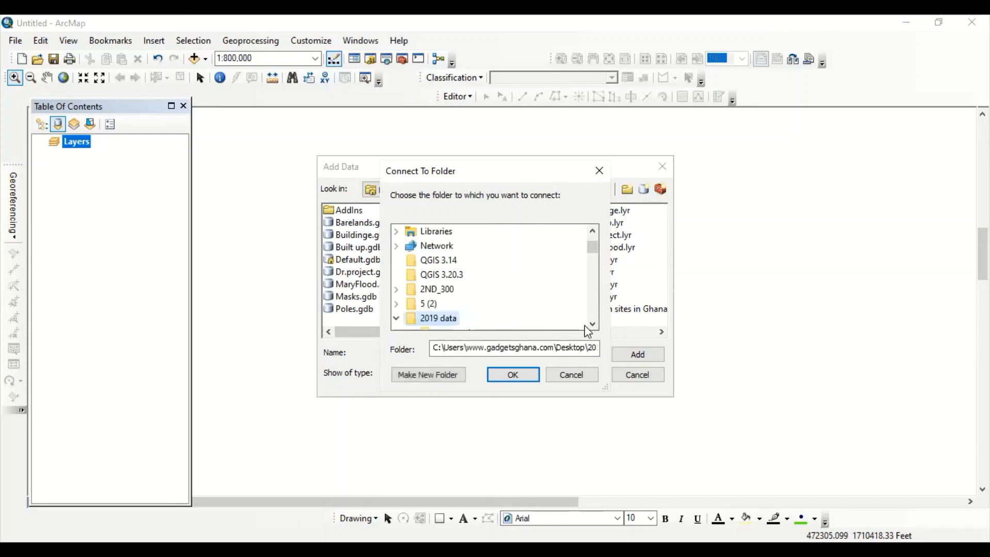
pyautogui.click(592, 323)
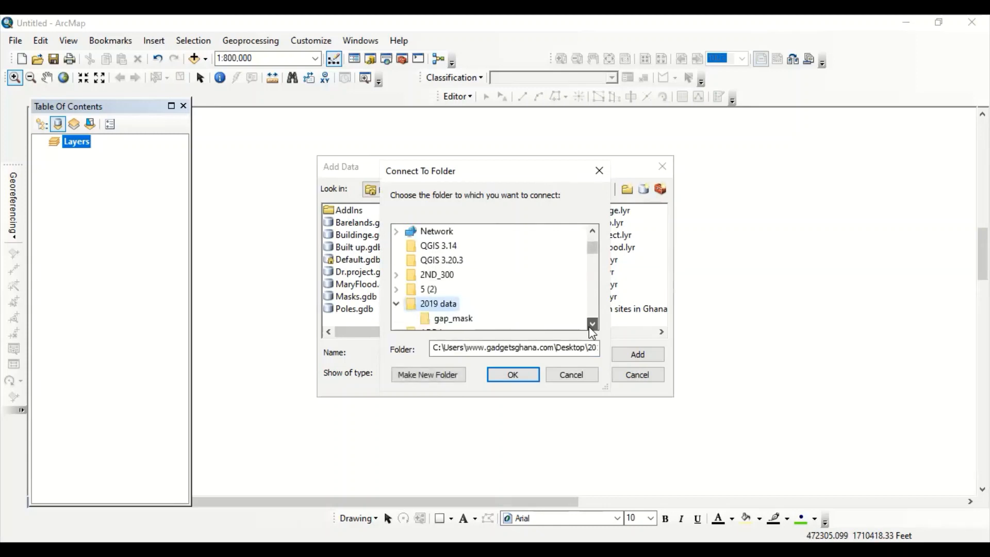
pyautogui.click(592, 324)
pyautogui.click(593, 323)
pyautogui.click(593, 324)
pyautogui.click(593, 323)
pyautogui.click(592, 324)
pyautogui.click(593, 323)
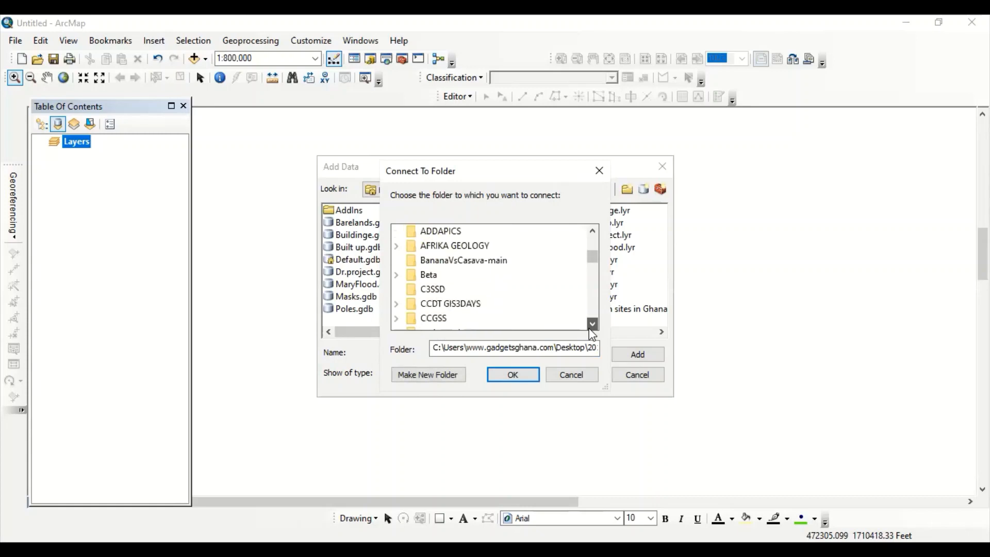
pyautogui.click(592, 323)
pyautogui.click(593, 324)
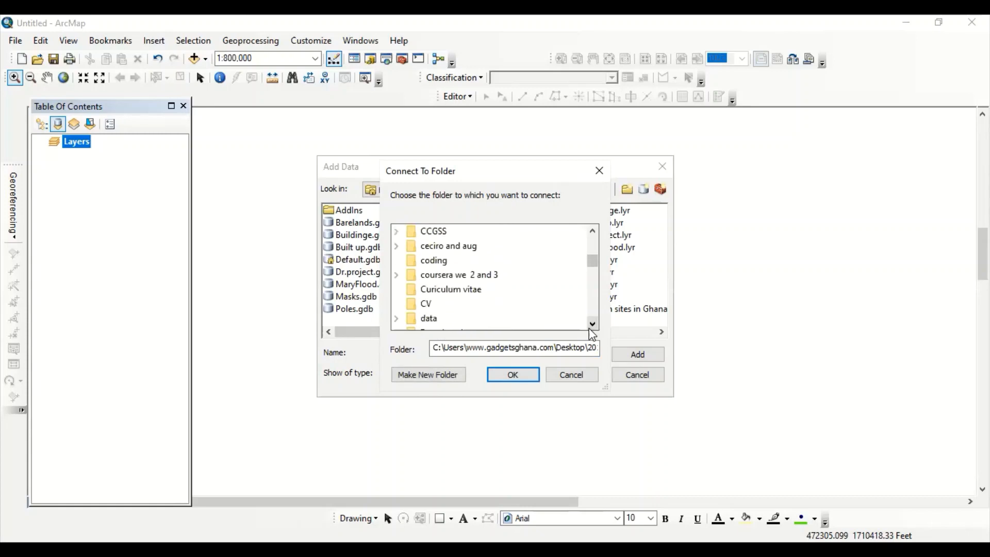
pyautogui.click(592, 324)
pyautogui.click(592, 324)
pyautogui.click(593, 324)
pyautogui.click(593, 324)
pyautogui.click(593, 324)
pyautogui.click(592, 323)
pyautogui.click(588, 328)
pyautogui.click(587, 328)
pyautogui.click(588, 328)
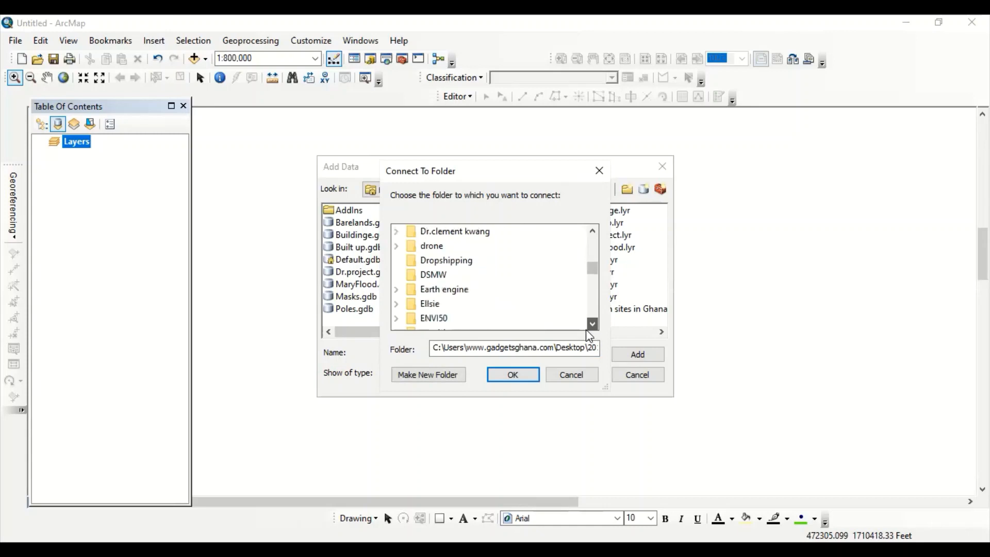
pyautogui.click(588, 328)
pyautogui.click(588, 328)
pyautogui.click(589, 328)
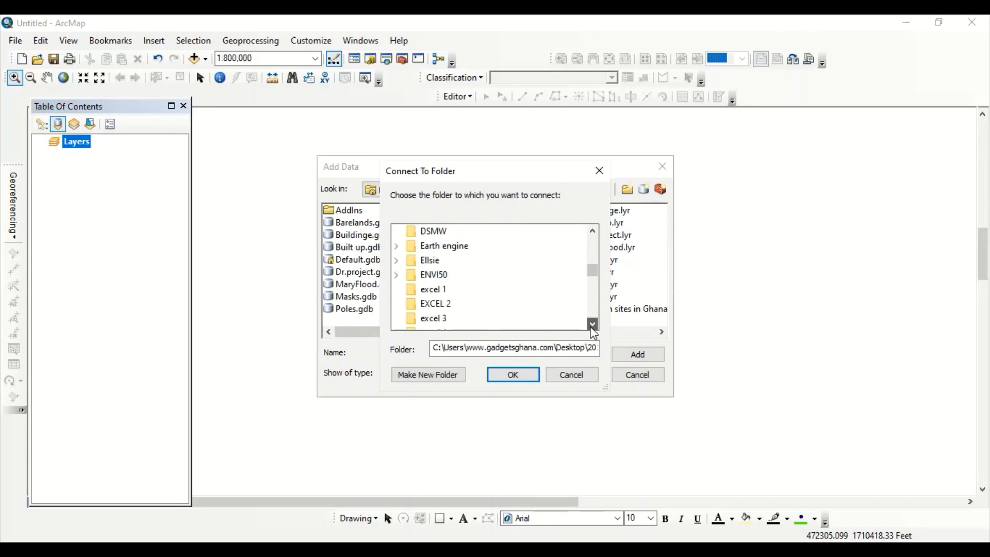
pyautogui.click(588, 328)
pyautogui.click(588, 328)
pyautogui.click(588, 328)
pyautogui.click(589, 328)
pyautogui.click(589, 328)
pyautogui.click(589, 328)
pyautogui.click(589, 328)
pyautogui.click(589, 328)
pyautogui.click(589, 329)
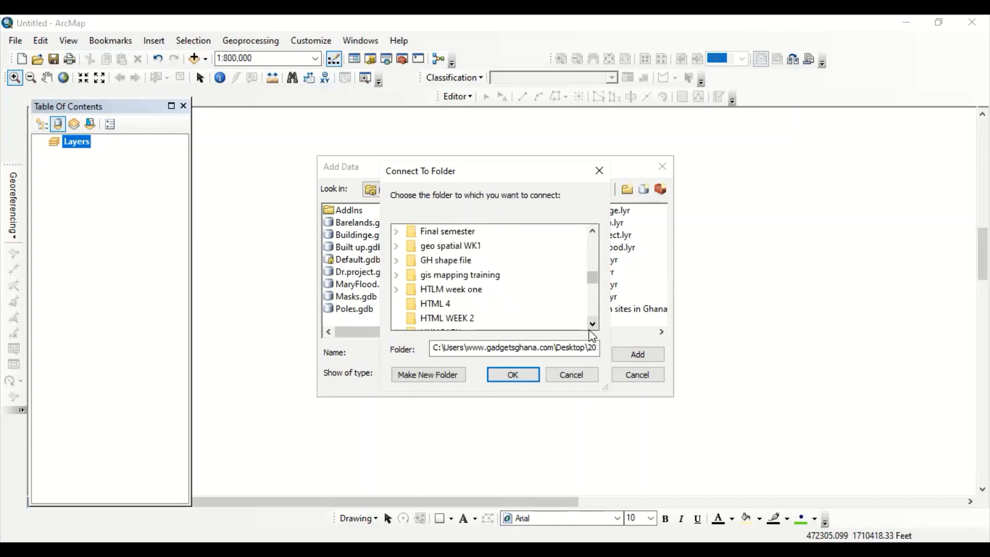
pyautogui.click(593, 323)
pyautogui.doubleClick(593, 322)
pyautogui.click(593, 323)
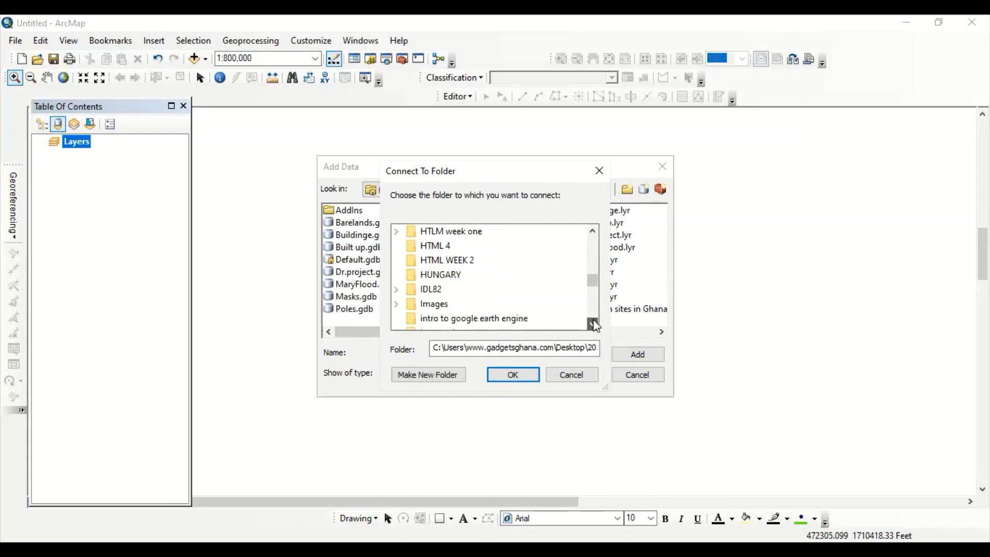
pyautogui.click(593, 323)
pyautogui.click(593, 322)
pyautogui.click(592, 322)
pyautogui.click(593, 322)
pyautogui.click(593, 323)
pyautogui.doubleClick(593, 322)
pyautogui.doubleClick(593, 322)
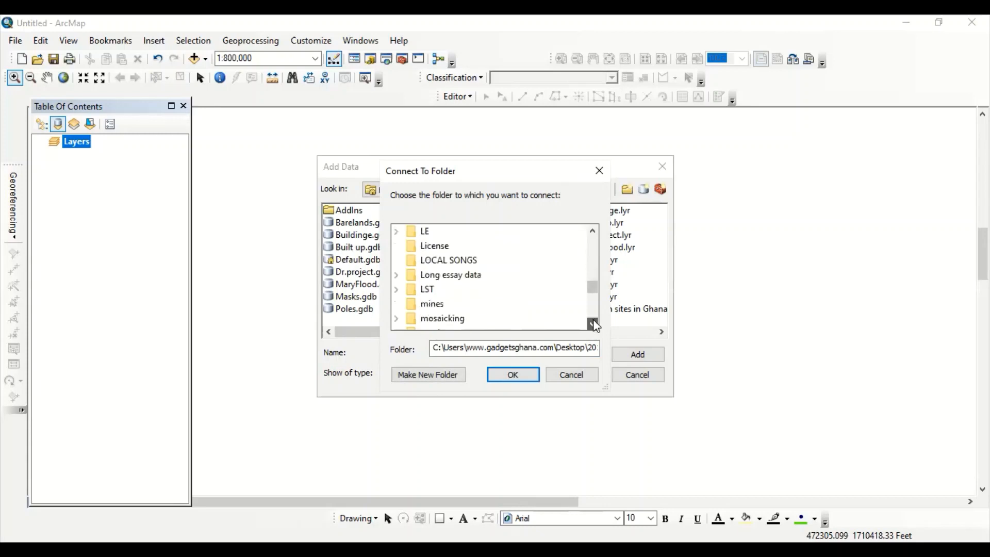
pyautogui.doubleClick(593, 322)
pyautogui.doubleClick(592, 322)
pyautogui.click(593, 322)
pyautogui.doubleClick(593, 323)
pyautogui.doubleClick(593, 323)
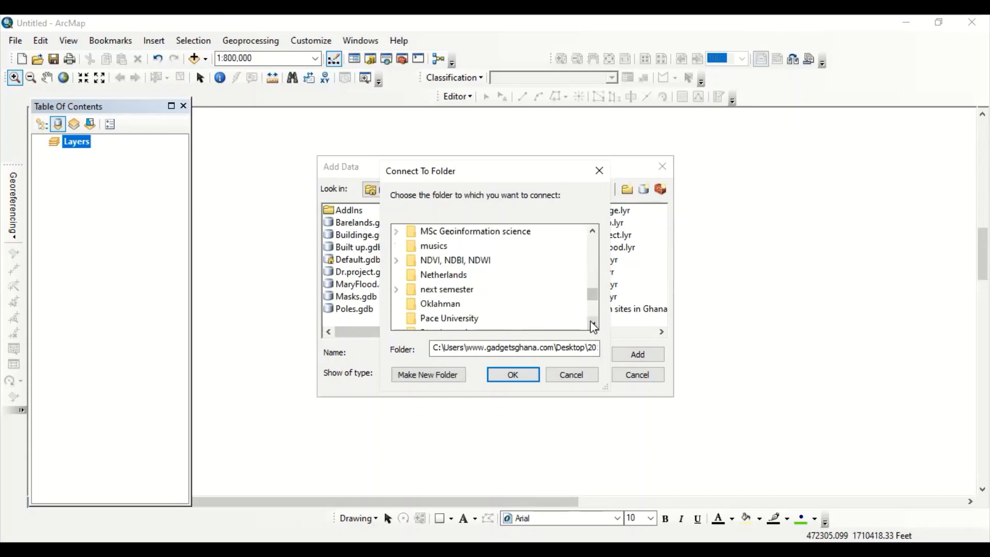
pyautogui.doubleClick(593, 323)
pyautogui.doubleClick(592, 323)
pyautogui.doubleClick(593, 323)
pyautogui.doubleClick(593, 323)
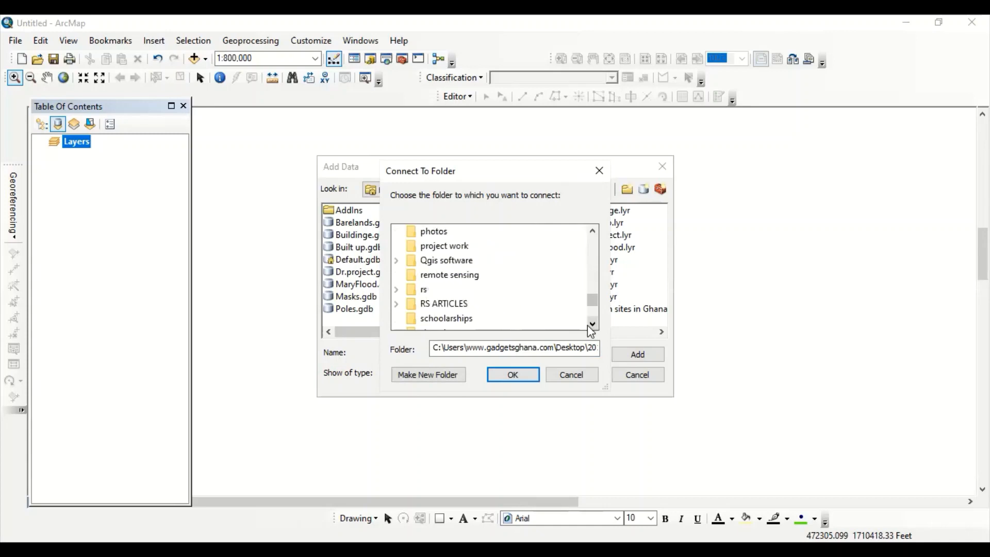
pyautogui.doubleClick(593, 323)
pyautogui.doubleClick(593, 323)
pyautogui.scroll(11, 586, 258)
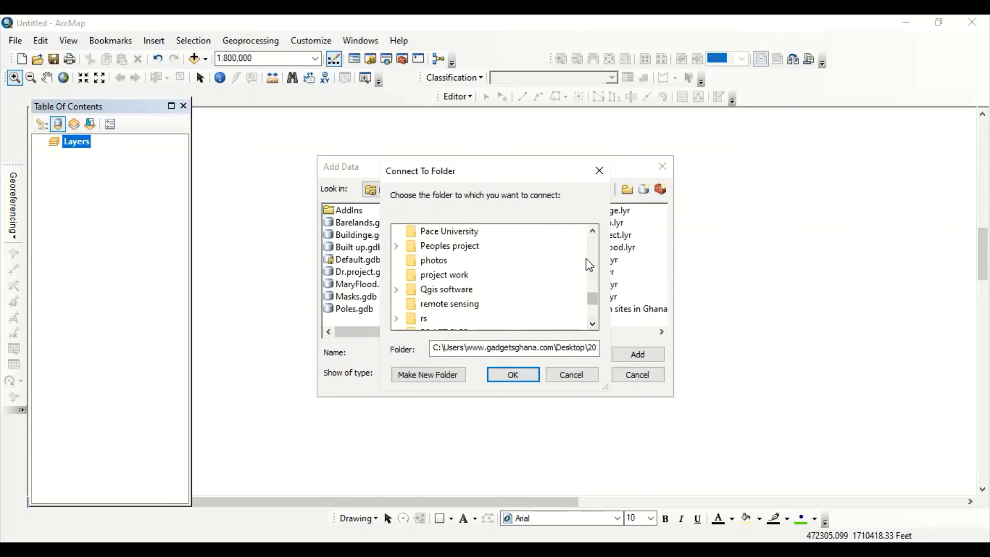
pyautogui.click(592, 323)
pyautogui.click(593, 324)
pyautogui.click(593, 324)
pyautogui.doubleClick(593, 323)
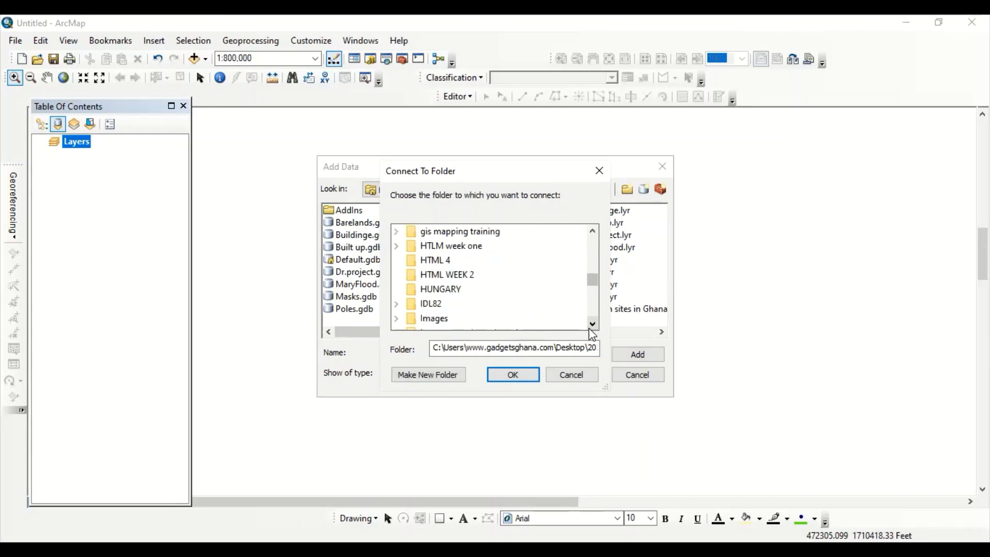
pyautogui.click(593, 323)
pyautogui.doubleClick(593, 323)
pyautogui.doubleClick(593, 323)
pyautogui.click(593, 323)
pyautogui.doubleClick(593, 323)
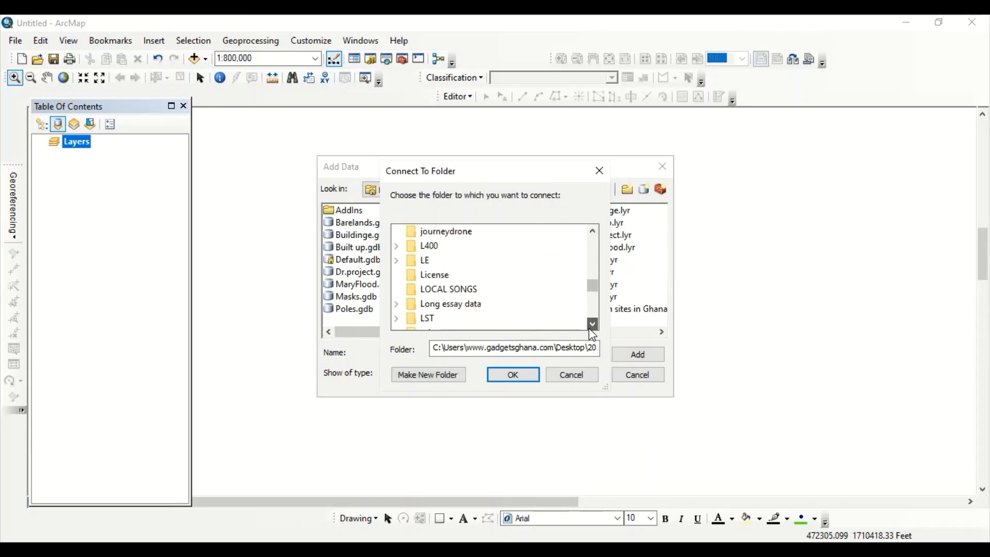
pyautogui.doubleClick(593, 323)
pyautogui.click(593, 323)
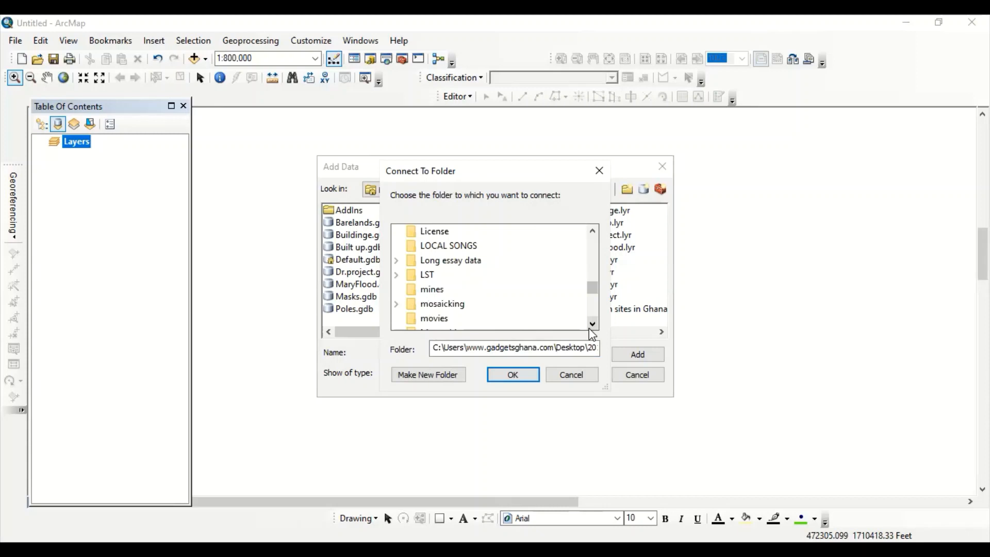
pyautogui.doubleClick(462, 306)
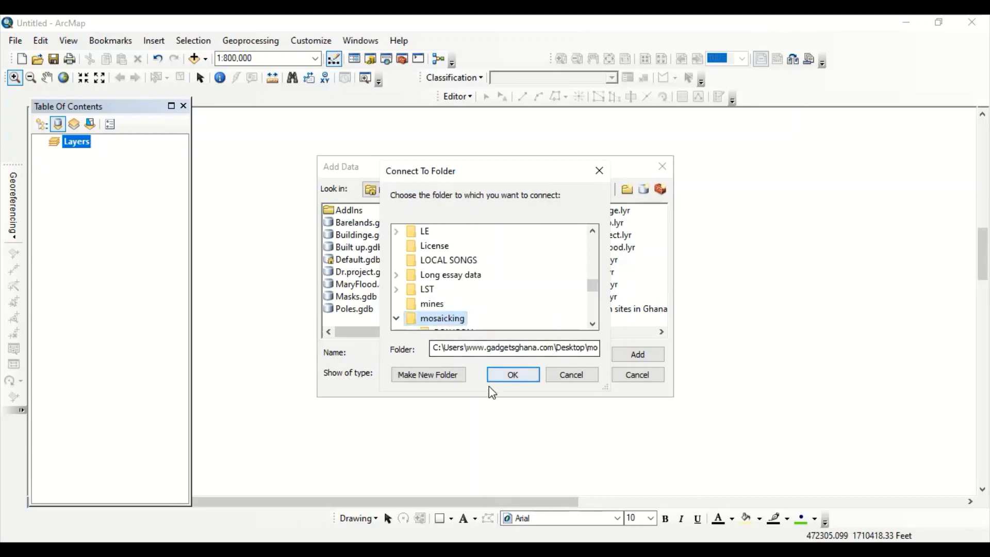
pyautogui.click(504, 379)
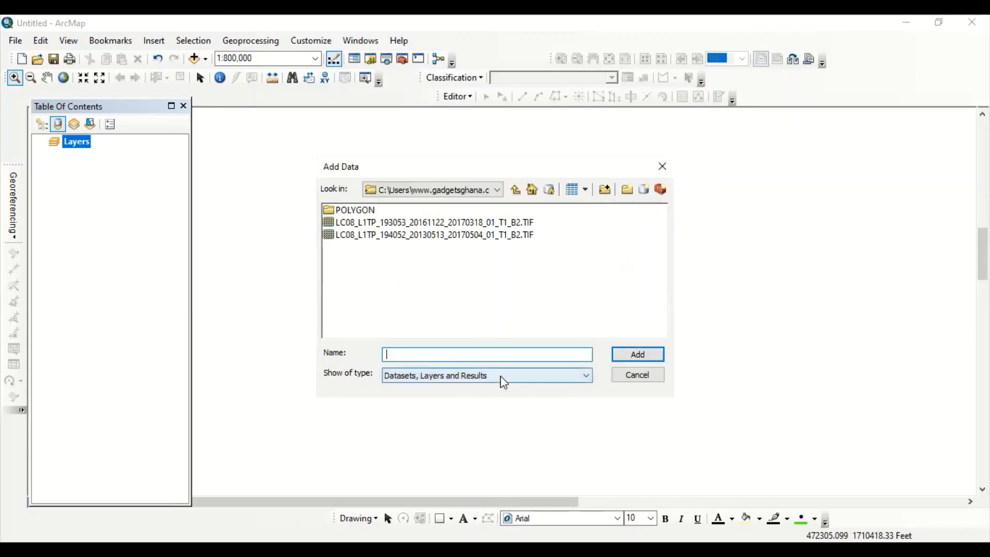
# Add the GHANA_DISTRICTS.shp shapefile from the POLYGON folder to the map
pyautogui.doubleClick(365, 211)
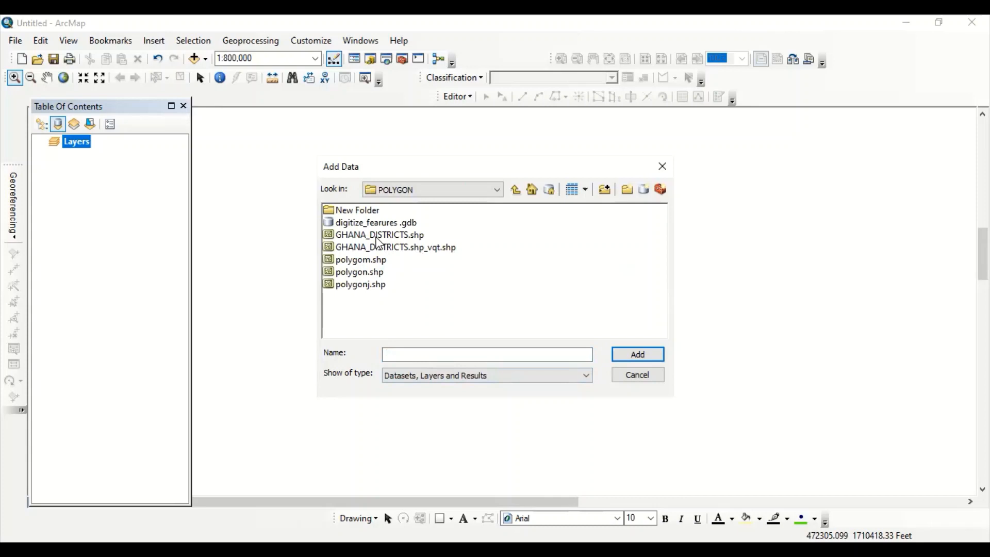
pyautogui.click(379, 236)
pyautogui.click(634, 357)
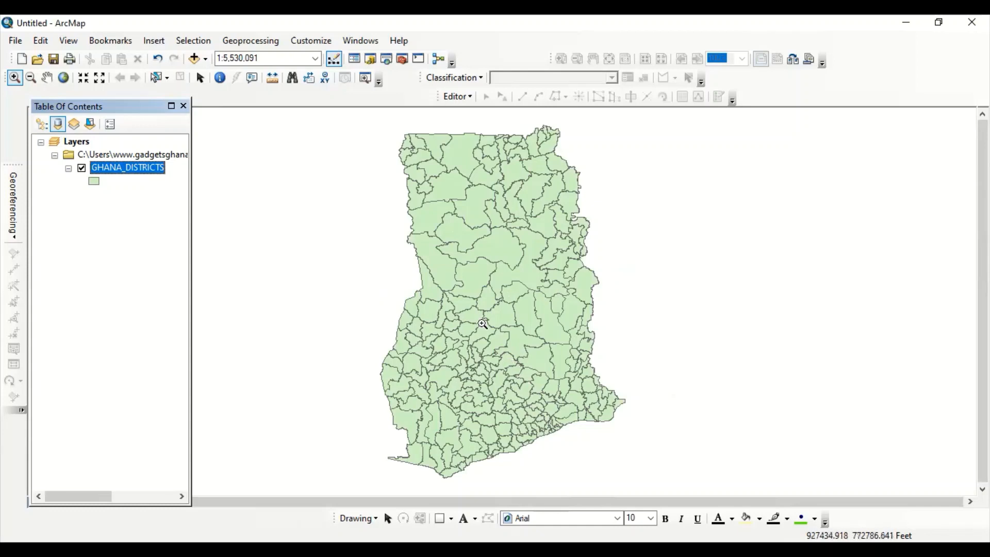
# Zoom in on the western districts, then examine the GHANA_DISTRICTS attribute table and close it
pyautogui.moveTo(416, 227); pyautogui.dragTo(484, 322)
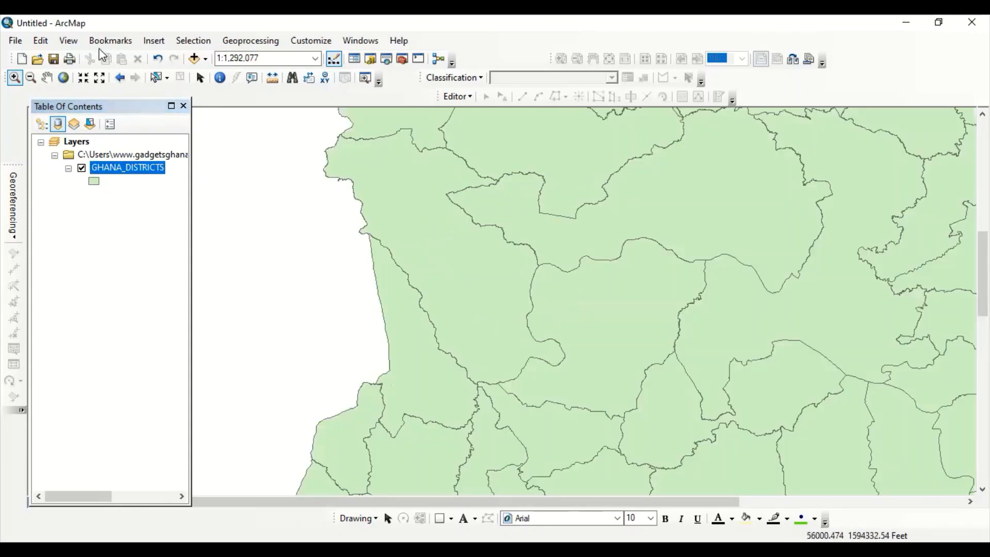
pyautogui.rightClick(128, 172)
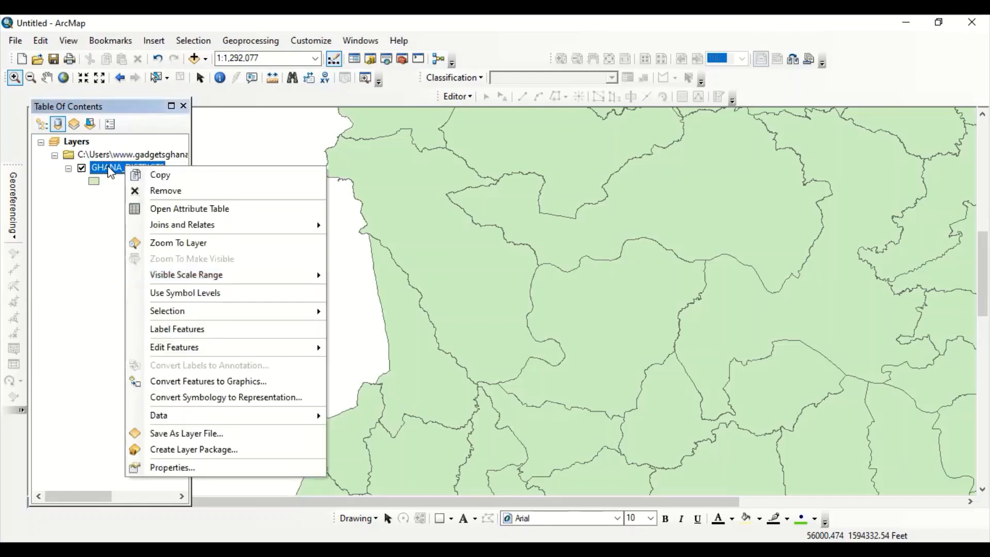
pyautogui.click(190, 212)
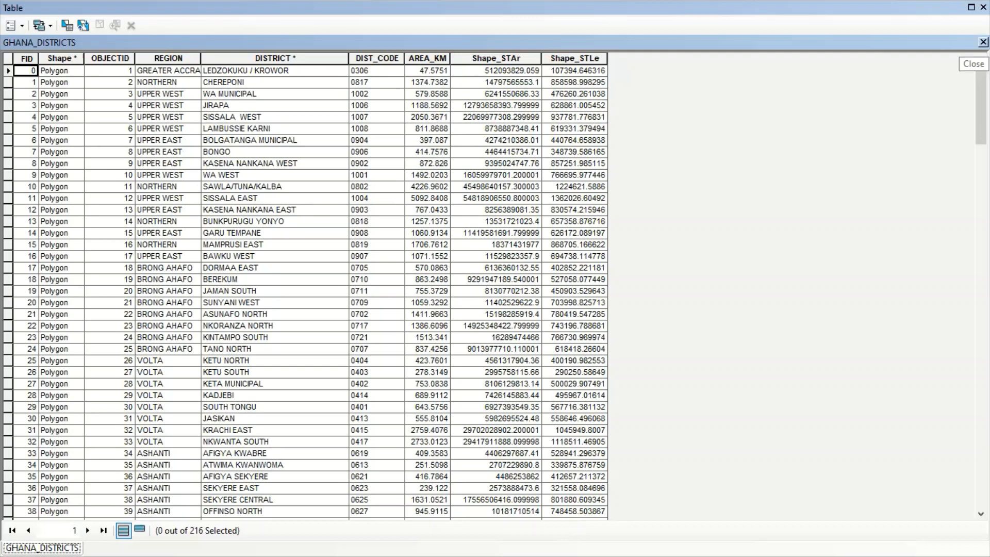
pyautogui.click(982, 42)
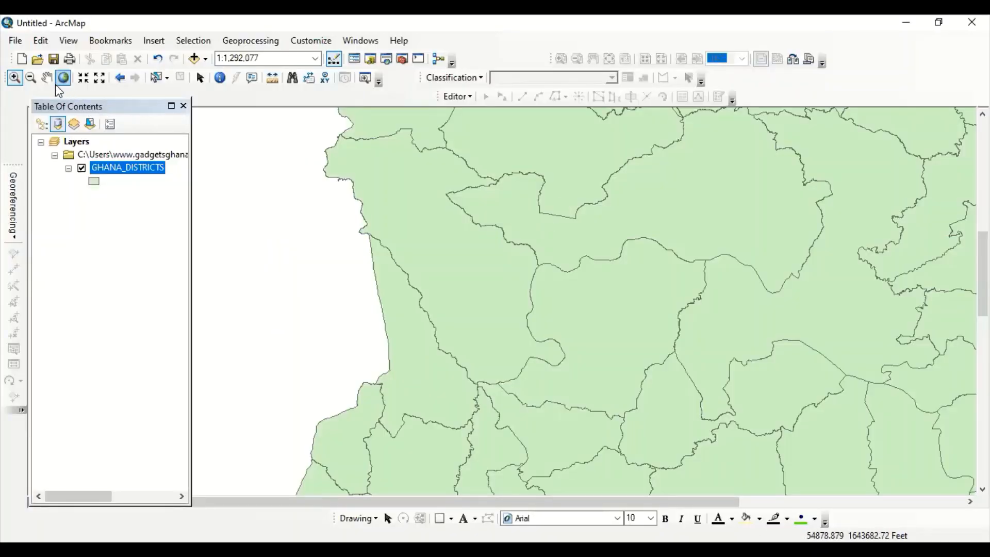
# Explore the western districts by panning the map and zooming in and out with rectangles
pyautogui.moveTo(527, 315); pyautogui.dragTo(420, 350)
pyautogui.moveTo(395, 223); pyautogui.dragTo(379, 180)
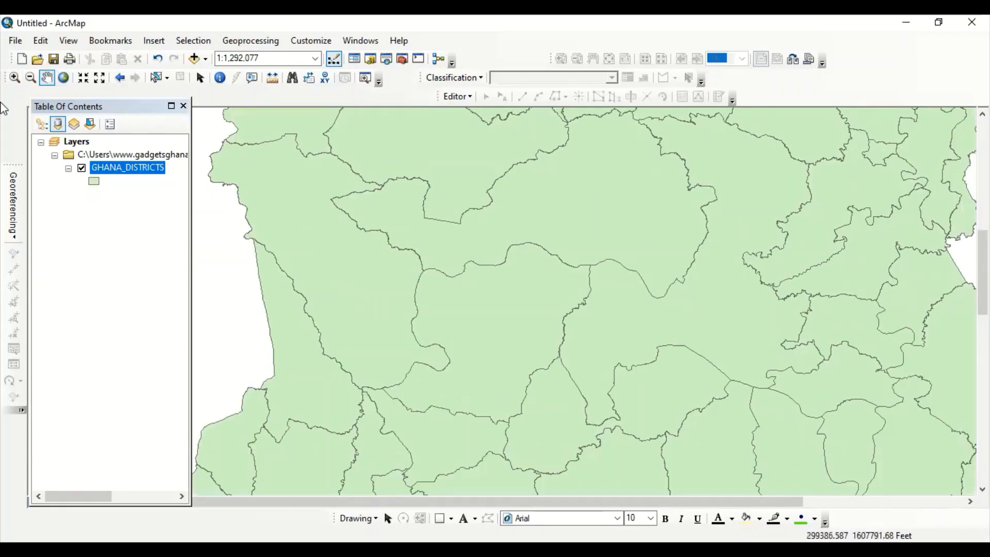
pyautogui.click(12, 79)
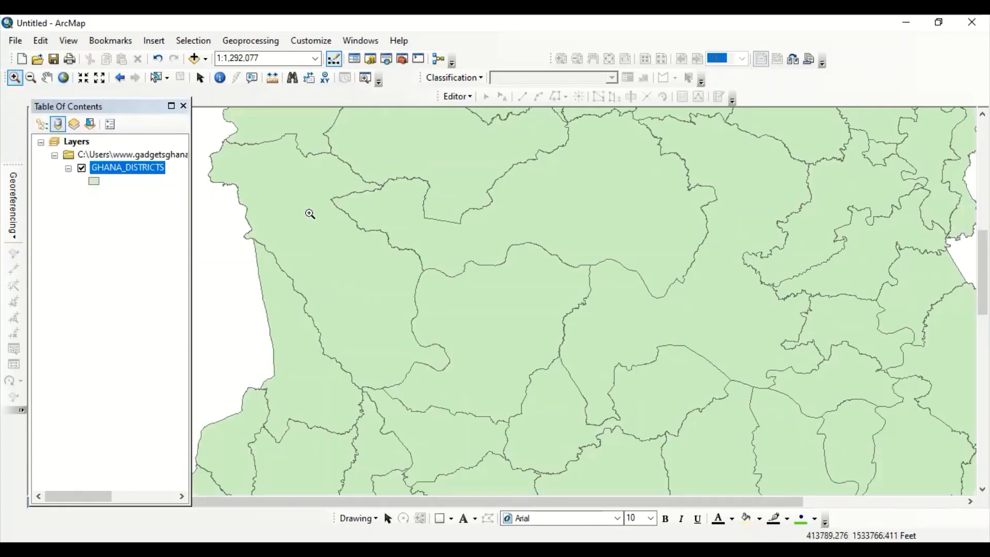
pyautogui.moveTo(308, 214); pyautogui.dragTo(380, 356)
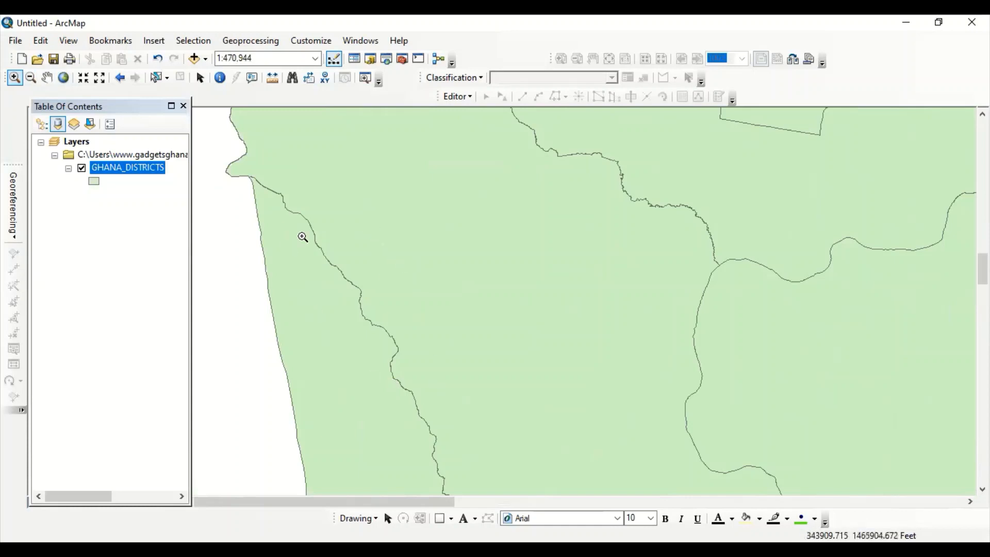
pyautogui.click(31, 77)
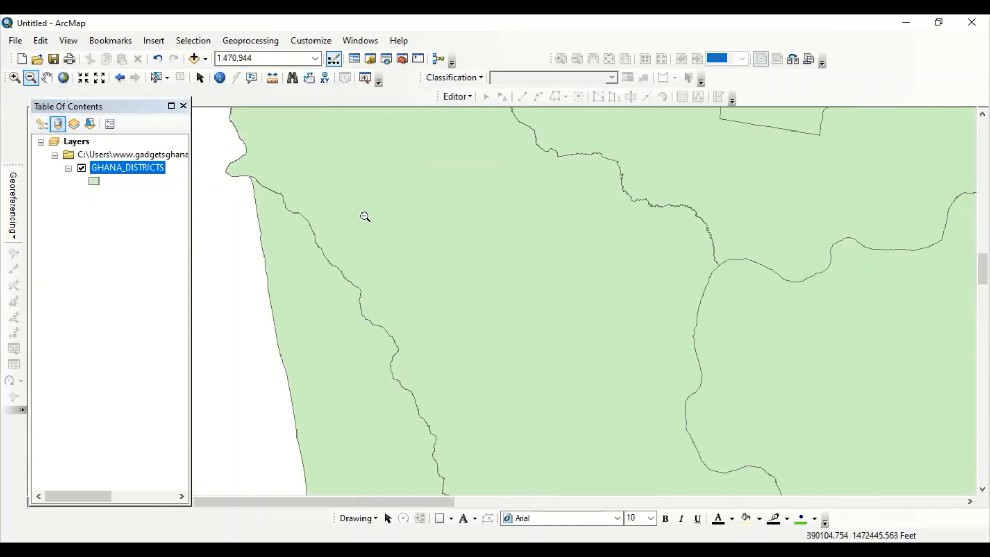
pyautogui.moveTo(364, 216); pyautogui.dragTo(542, 304)
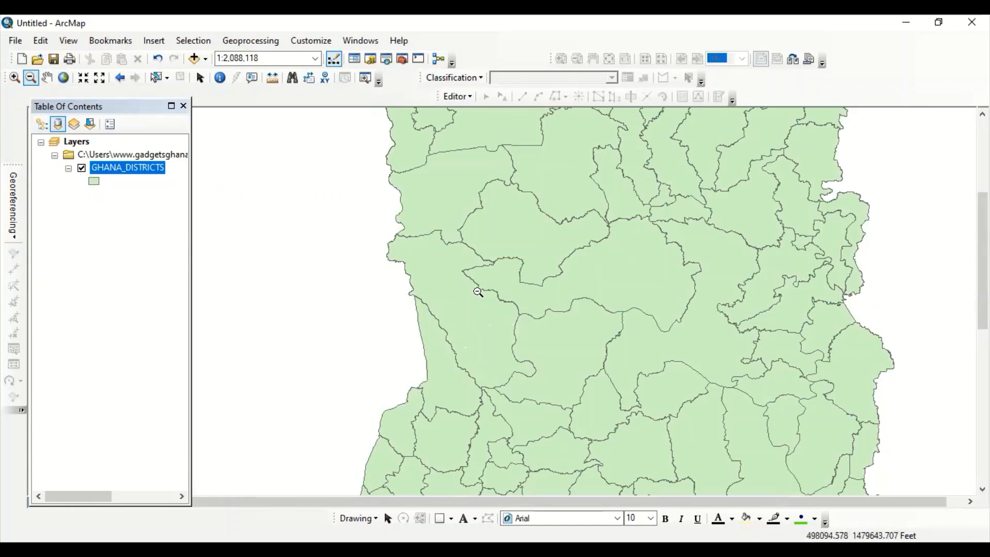
# Return the map to its full extent and zoom to the GHANA_DISTRICTS layer
pyautogui.click(64, 78)
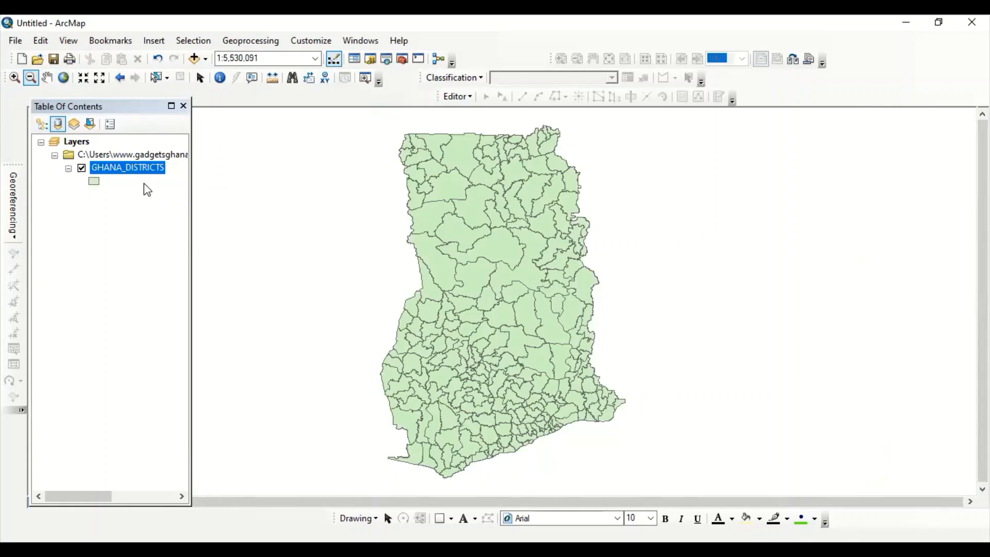
pyautogui.rightClick(138, 168)
pyautogui.click(192, 246)
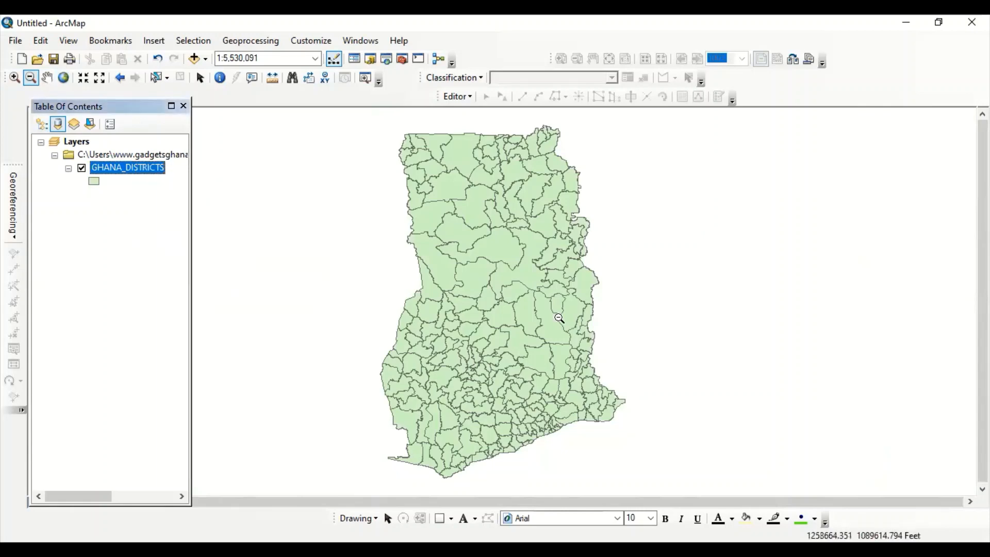
# Identify the large central district in the north of Ghana, review its attributes and close the results
pyautogui.click(219, 82)
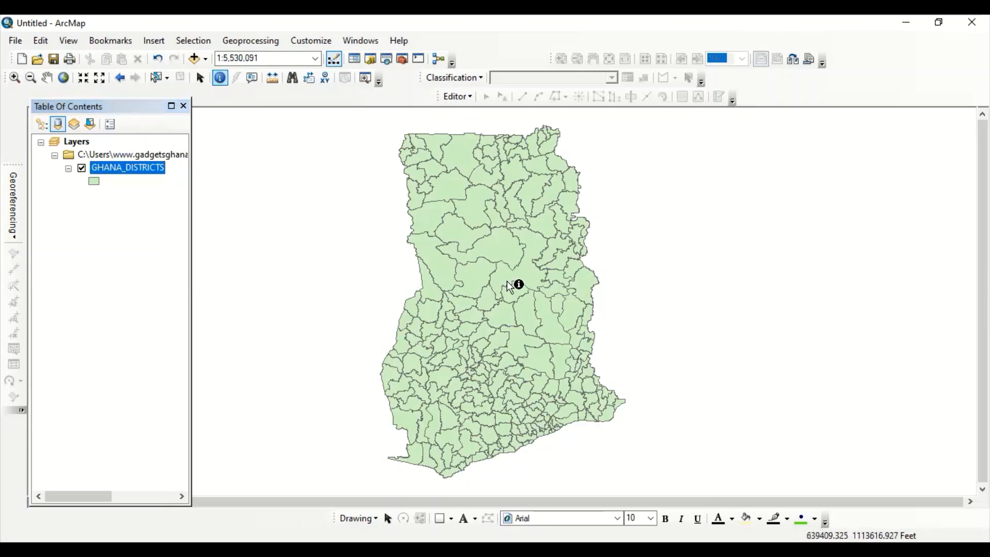
pyautogui.click(492, 241)
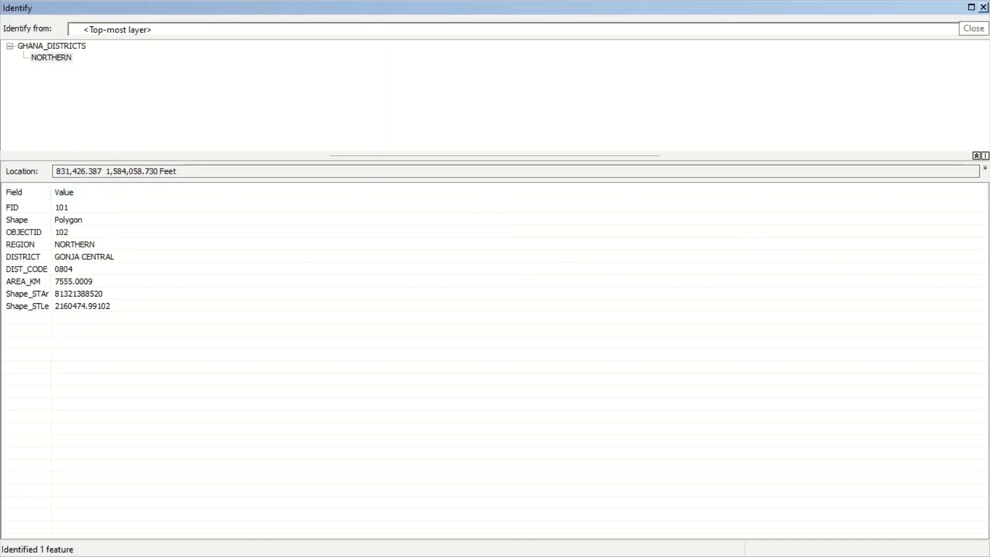
pyautogui.click(983, 7)
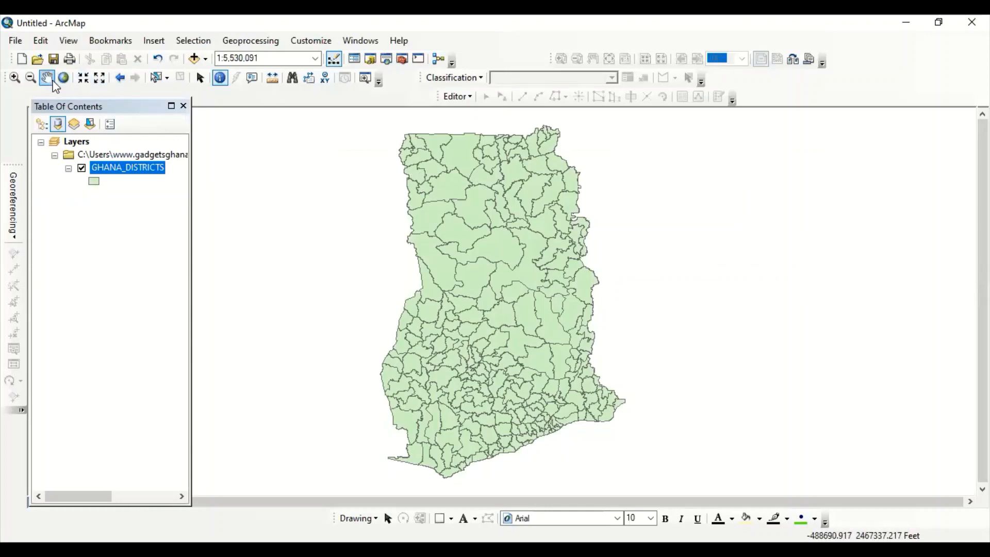
# Pan the districts map in different directions with the Pan tool, keeping the whole country in view
pyautogui.click(46, 77)
pyautogui.moveTo(541, 263); pyautogui.dragTo(379, 269)
pyautogui.moveTo(348, 219); pyautogui.dragTo(411, 253)
pyautogui.moveTo(484, 301); pyautogui.dragTo(495, 272)
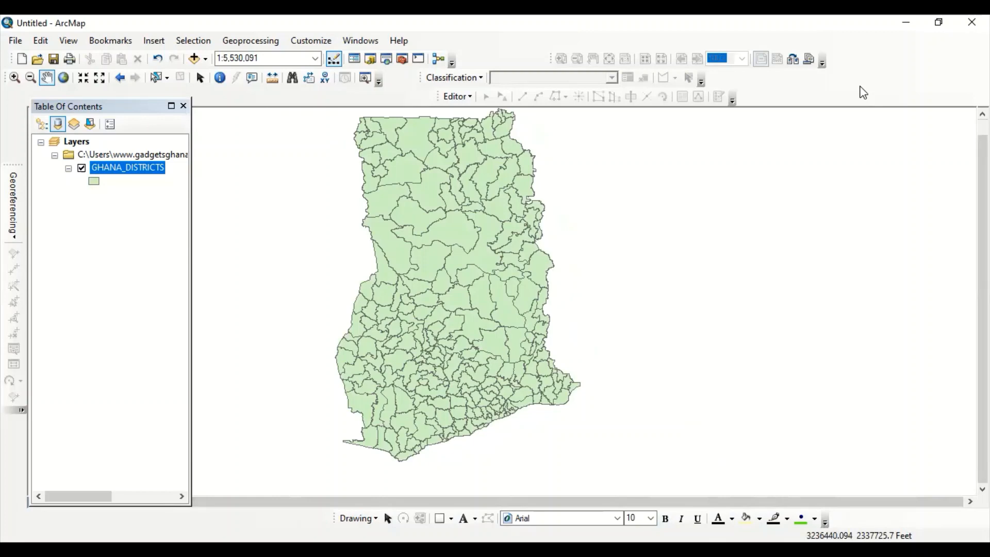
pyautogui.moveTo(420, 231); pyautogui.dragTo(370, 233)
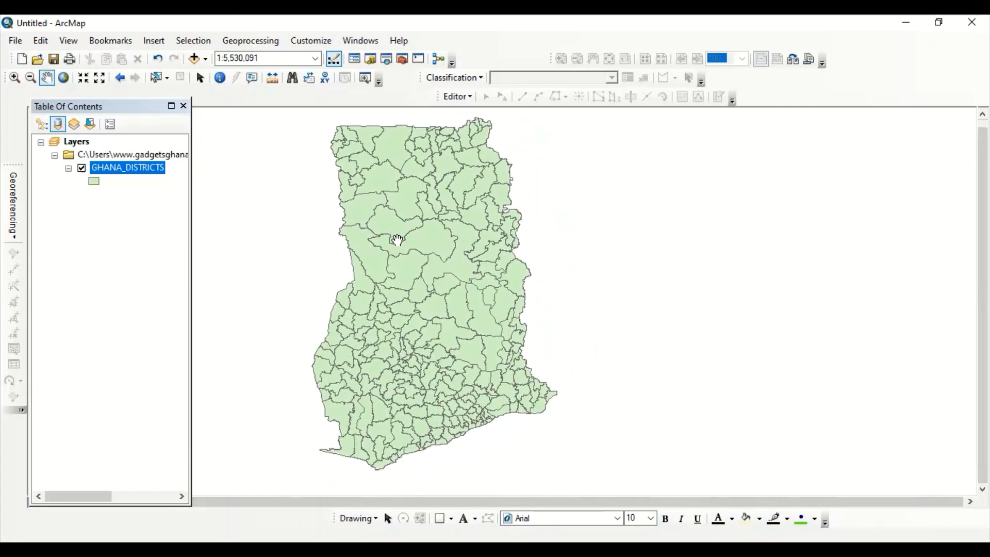
# Remove the GHANA_DISTRICTS layer from the map and add it again
pyautogui.rightClick(130, 171)
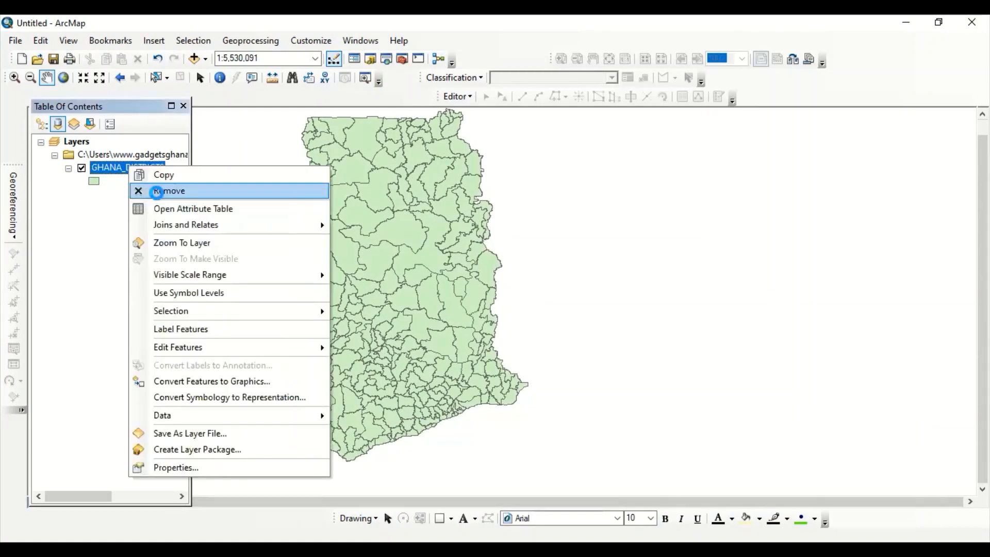
pyautogui.click(156, 192)
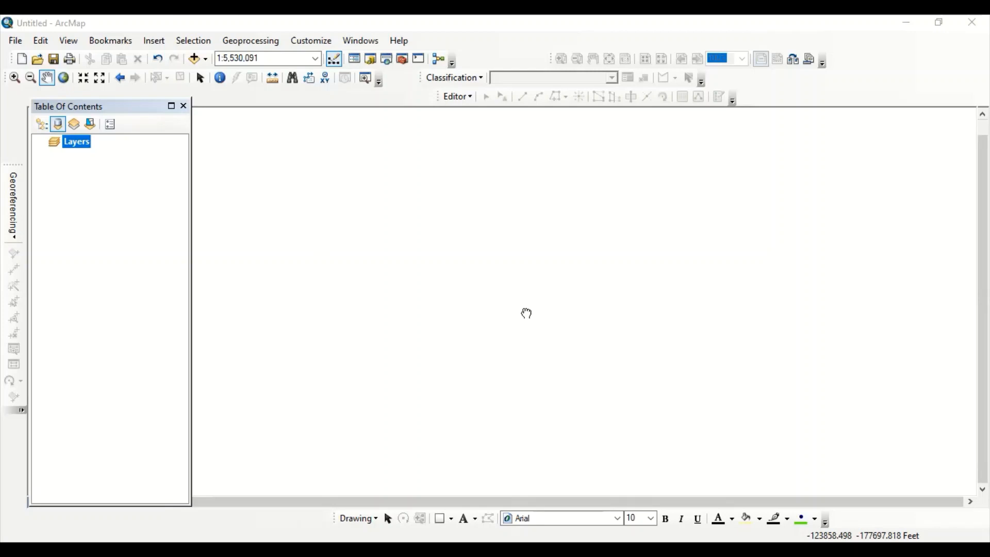
pyautogui.moveTo(489, 299); pyautogui.dragTo(500, 309)
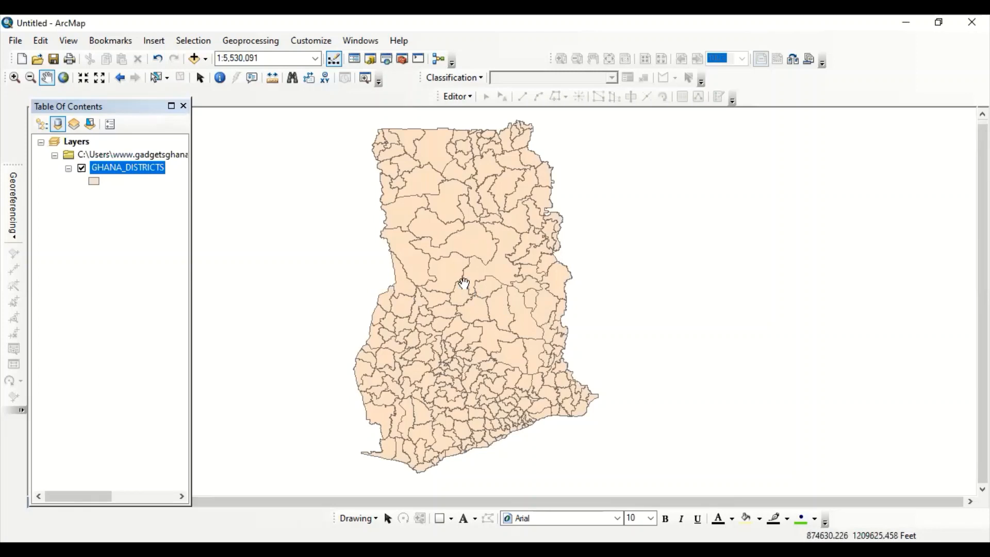
pyautogui.moveTo(505, 258); pyautogui.dragTo(525, 247)
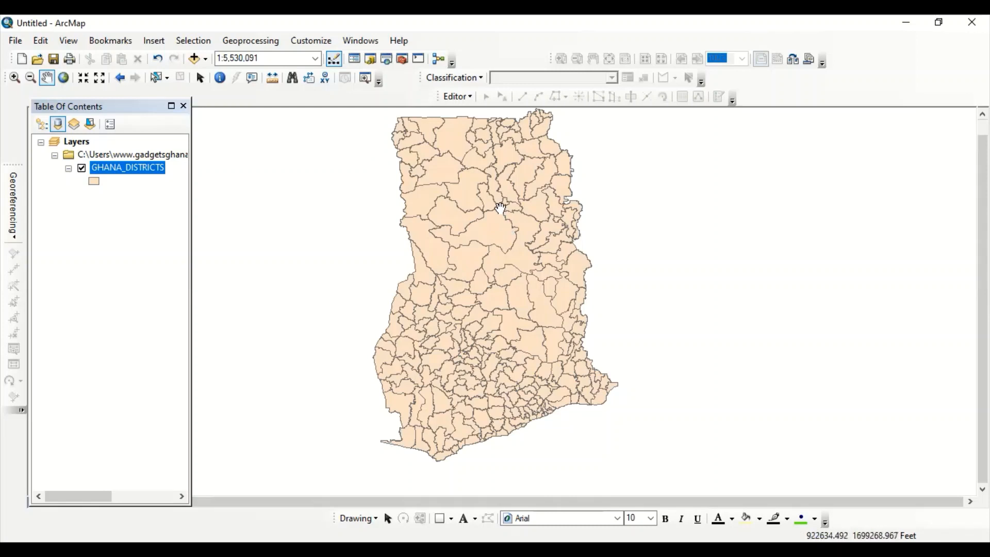
pyautogui.moveTo(497, 207); pyautogui.dragTo(483, 226)
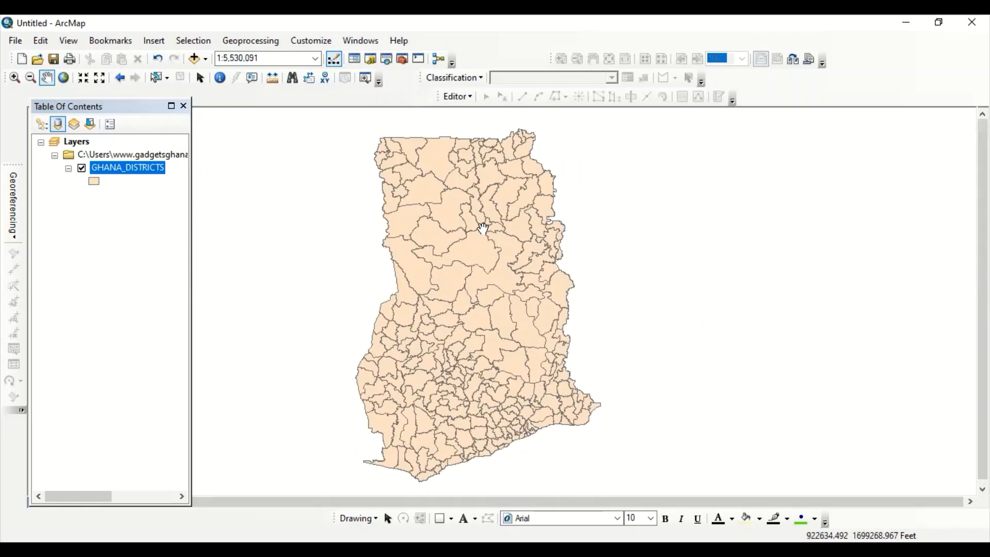